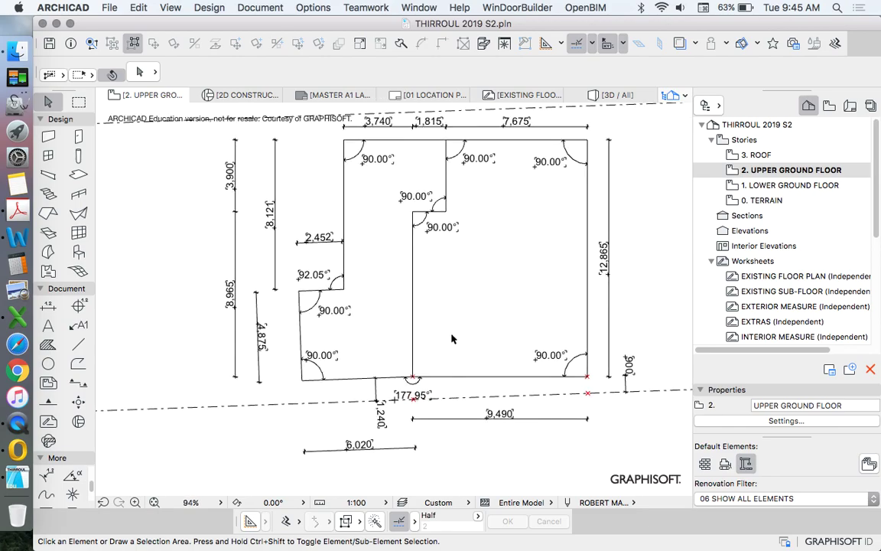
# Step: Zoom out and open the empty 1. LOWER GROUND FLOOR story from the Navigator
pyautogui.scroll(-2, 451, 337)
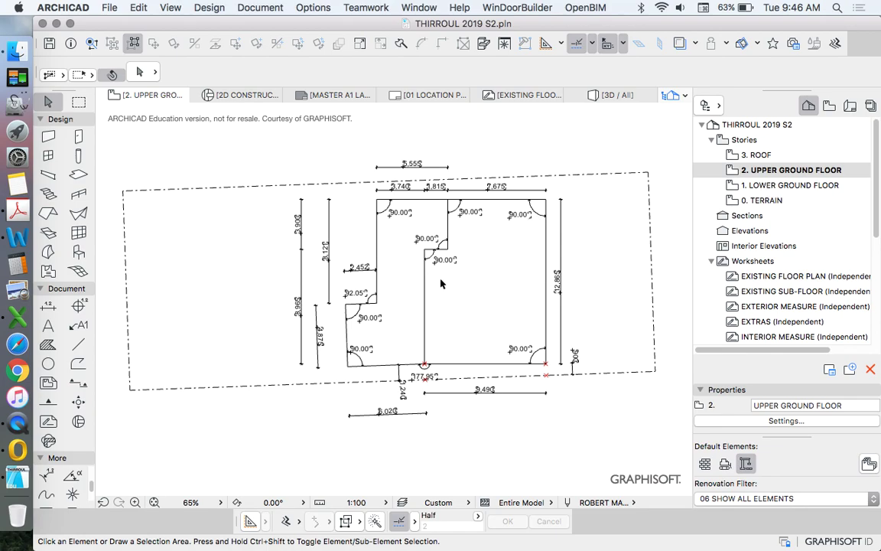
pyautogui.doubleClick(771, 185)
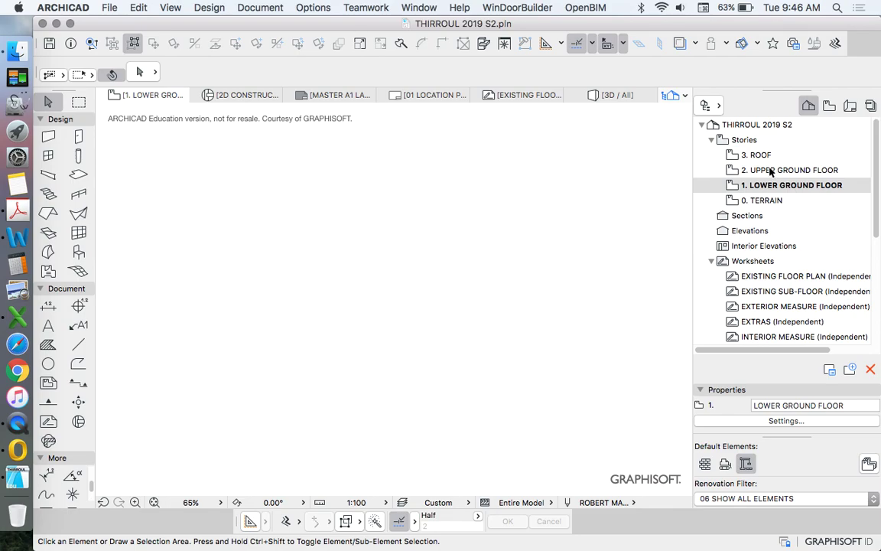
# Step: Show 2. UPPER GROUND FLOOR as the trace reference under the lower ground floor plan
pyautogui.rightClick(771, 172)
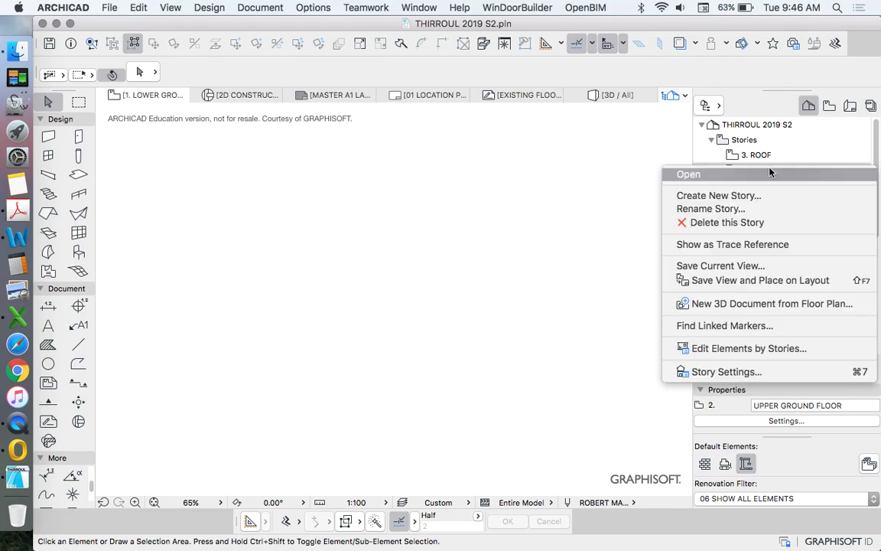
pyautogui.click(732, 245)
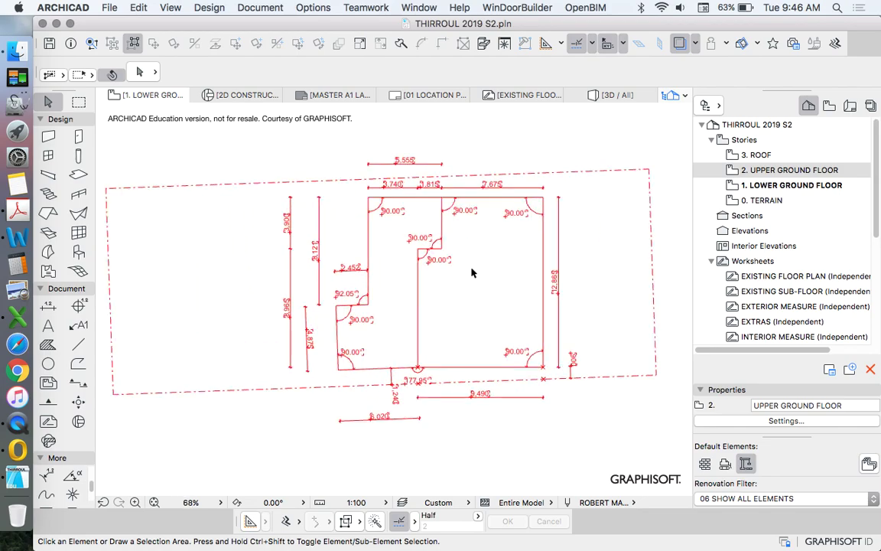
pyautogui.scroll(1, 471, 273)
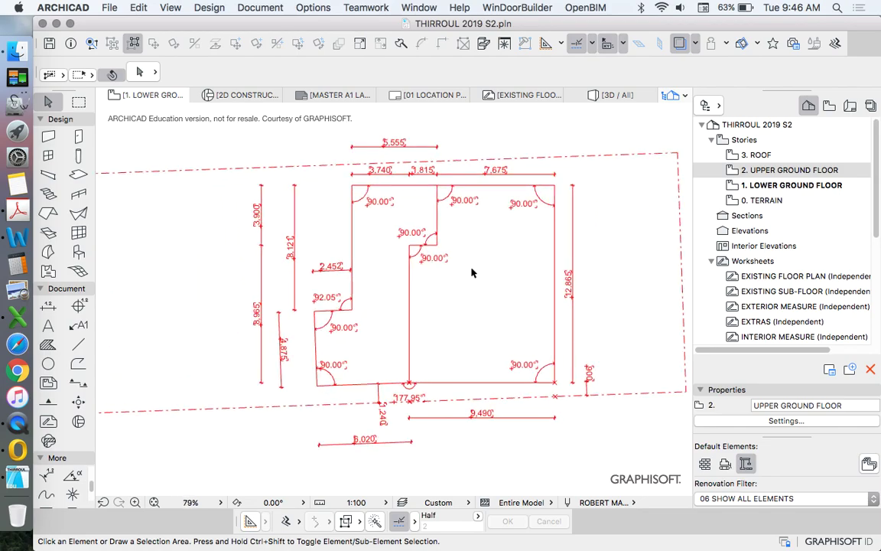
# Step: Try recolouring the trace reference pale olive in the Trace & Reference palette
pyautogui.click(695, 43)
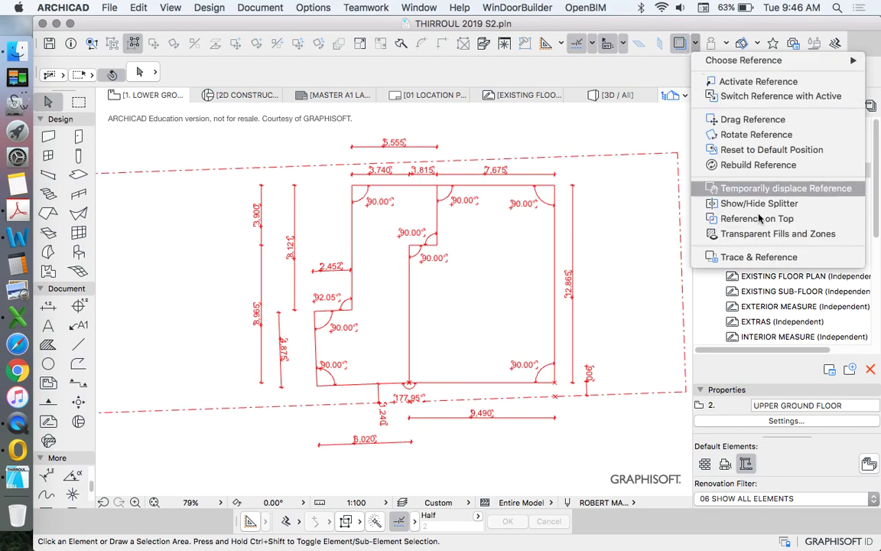
pyautogui.click(712, 257)
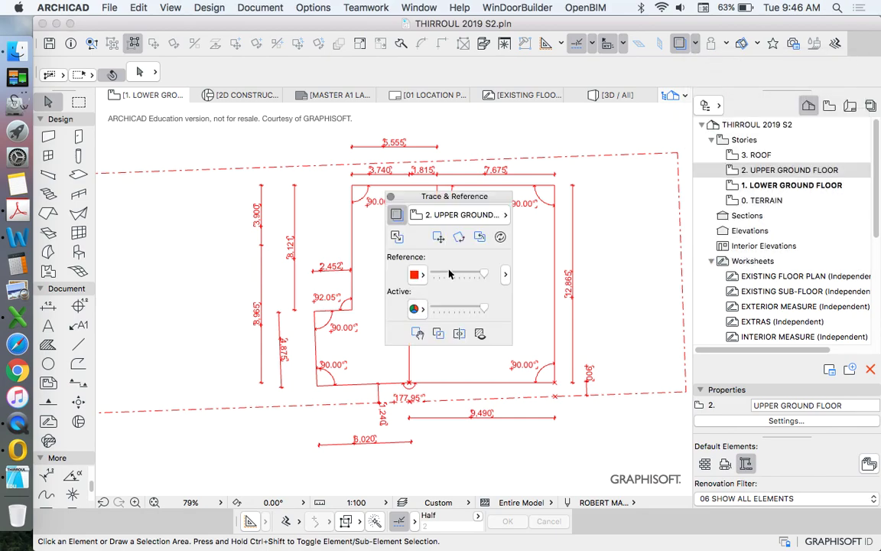
pyautogui.click(422, 276)
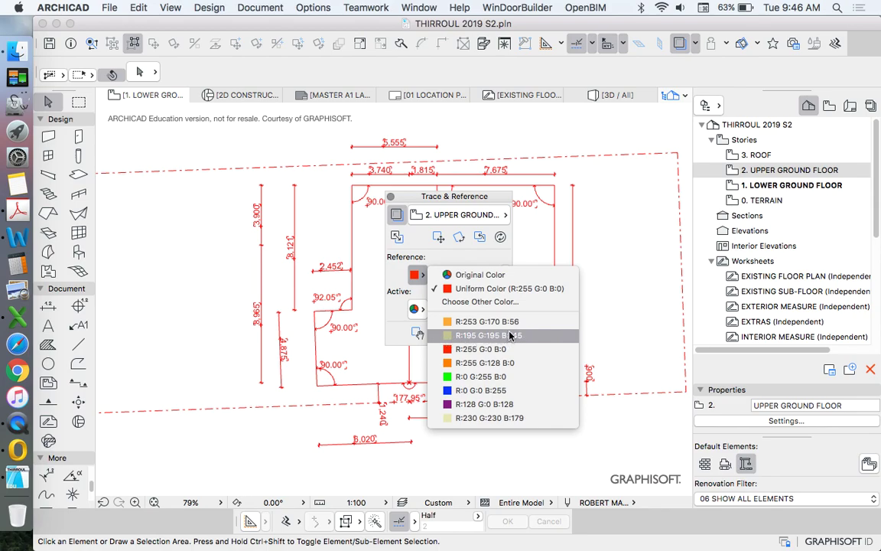
pyautogui.click(417, 275)
pyautogui.click(417, 276)
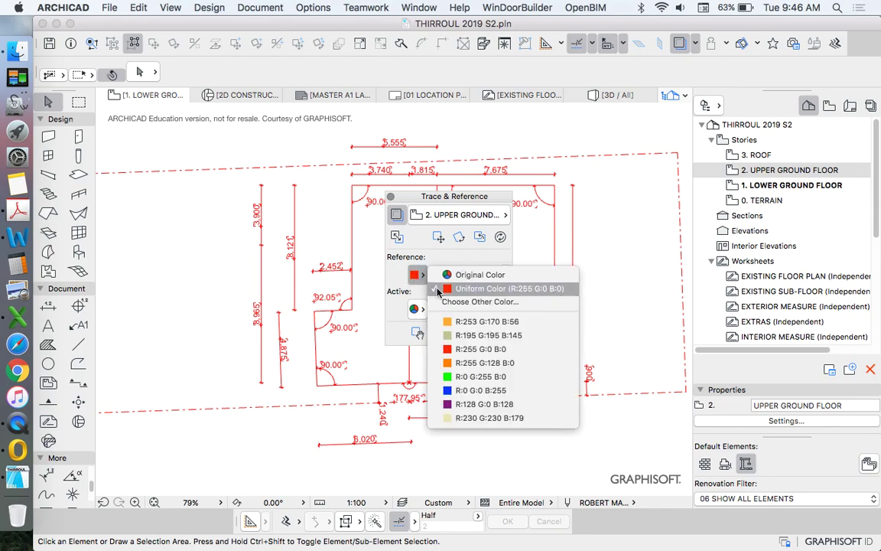
pyautogui.click(457, 336)
pyautogui.click(390, 197)
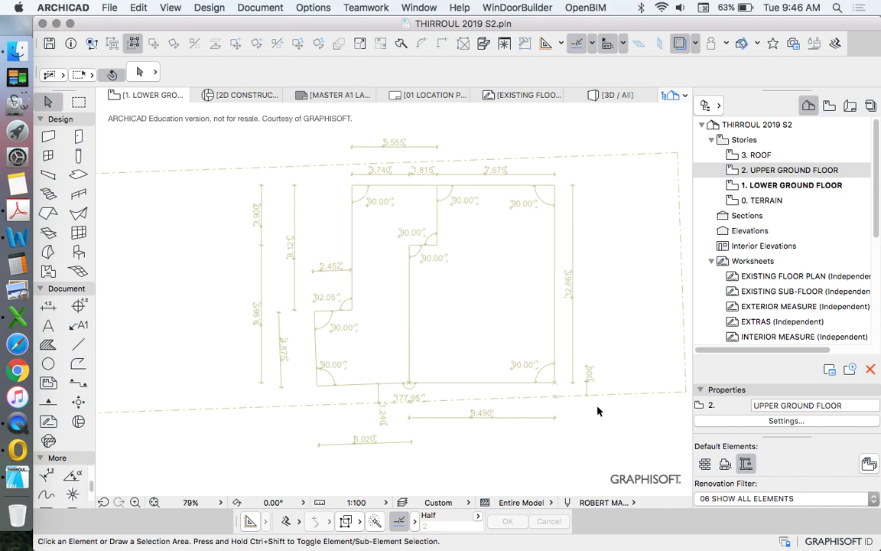
# Step: Set the trace reference colour back to red
pyautogui.scroll(-3, 506, 287)
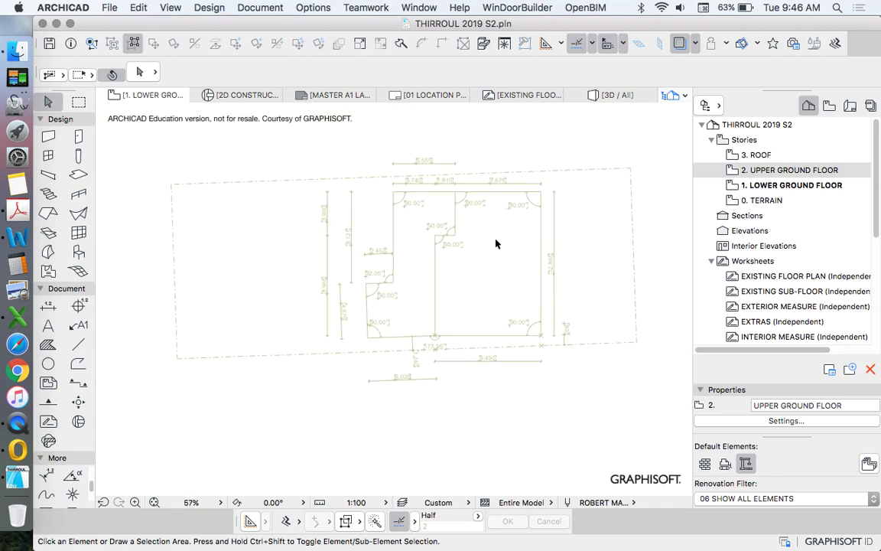
pyautogui.scroll(-1, 496, 243)
pyautogui.click(697, 44)
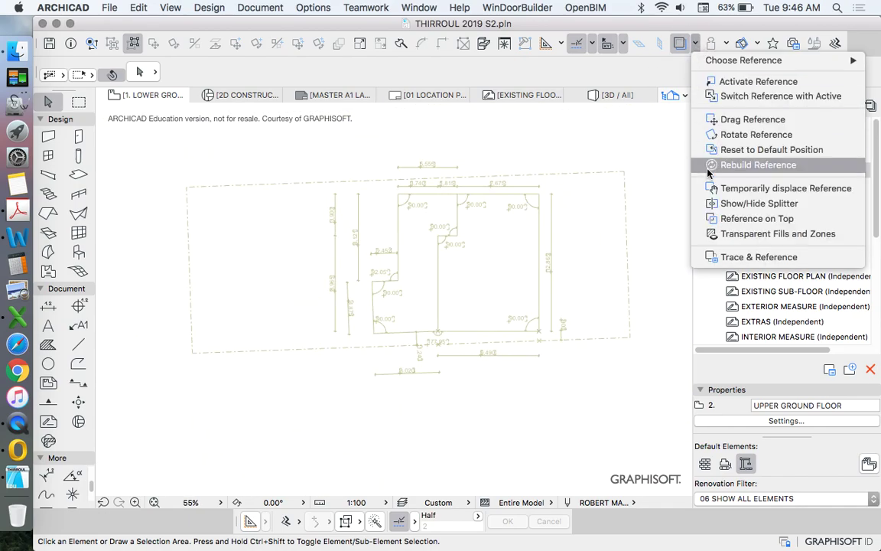
pyautogui.click(730, 256)
pyautogui.click(417, 273)
pyautogui.click(490, 223)
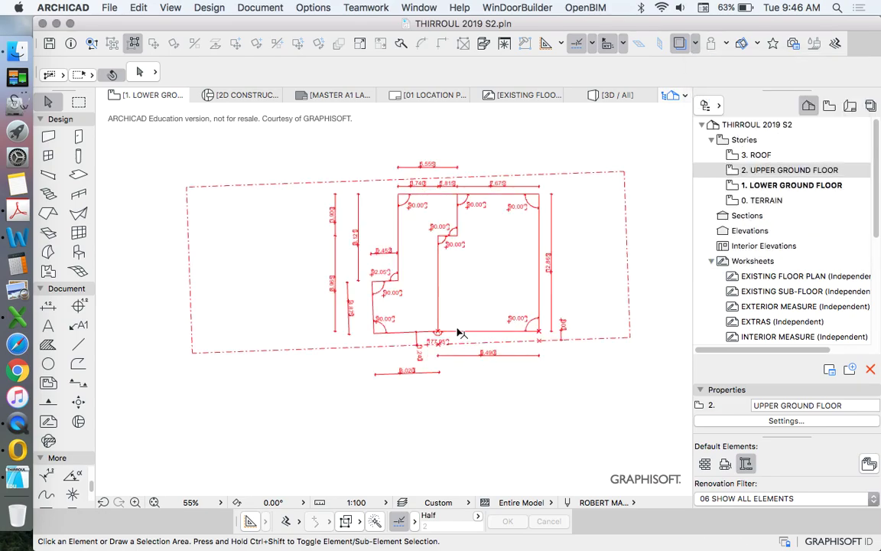
# Step: Adjust the trace reference to full opacity and close the Trace & Reference palette
pyautogui.scroll(5, 448, 231)
pyautogui.scroll(3, 446, 253)
pyautogui.scroll(-4, 526, 262)
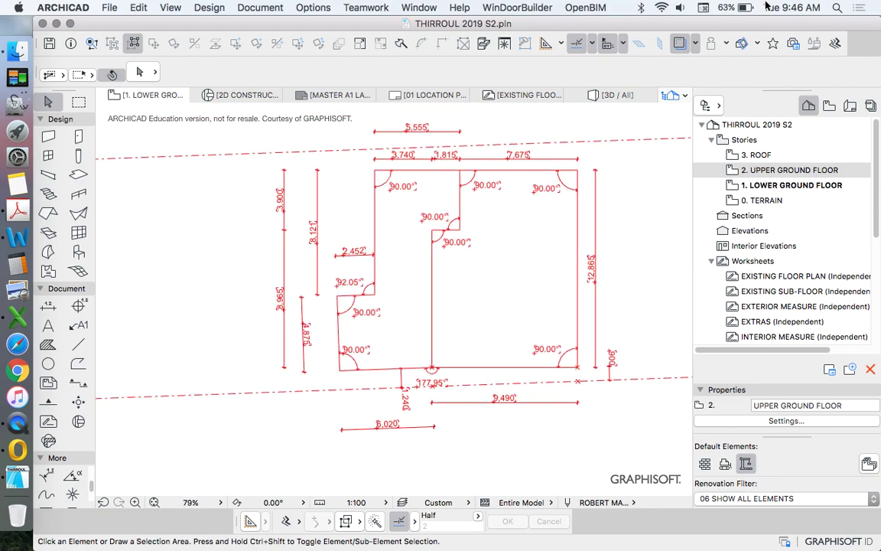
pyautogui.click(695, 43)
pyautogui.click(733, 256)
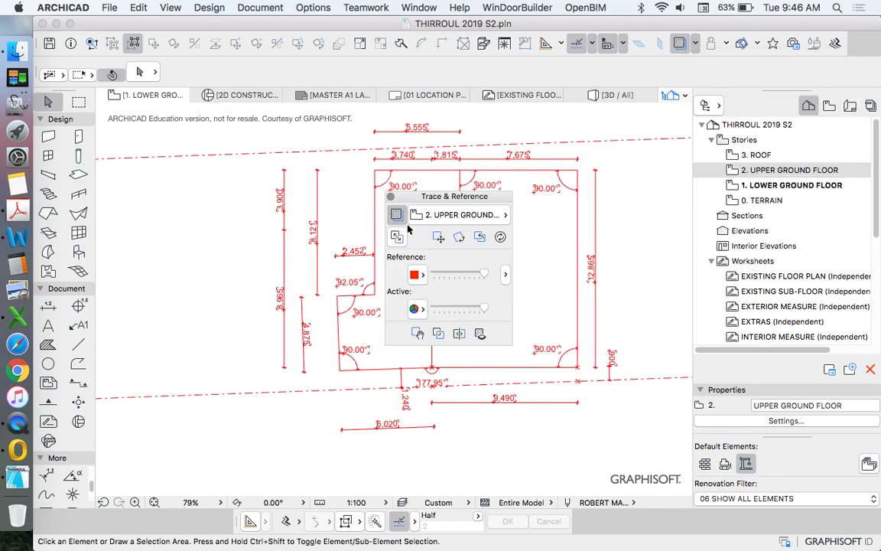
pyautogui.moveTo(485, 275)
pyautogui.mouseDown()
pyautogui.moveTo(432, 277)
pyautogui.moveTo(491, 276)
pyautogui.mouseUp()
pyautogui.click(621, 427)
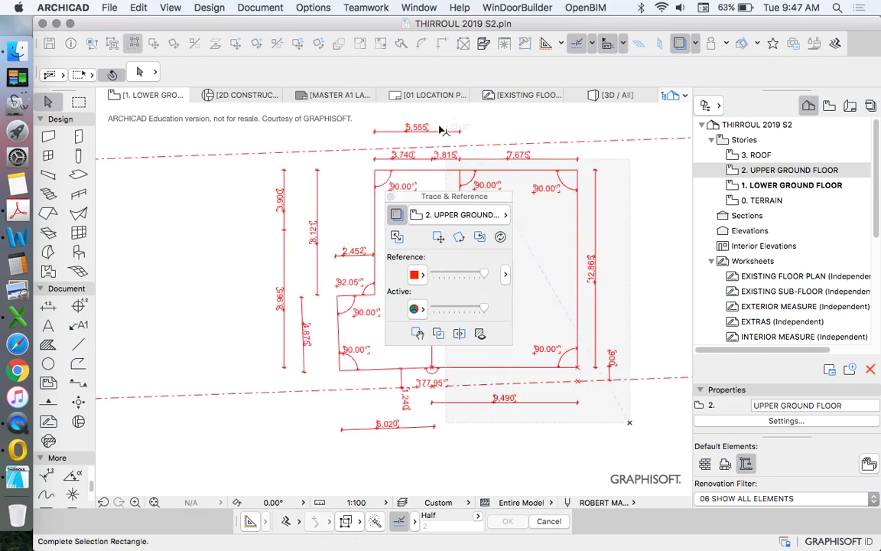
pyautogui.click(556, 459)
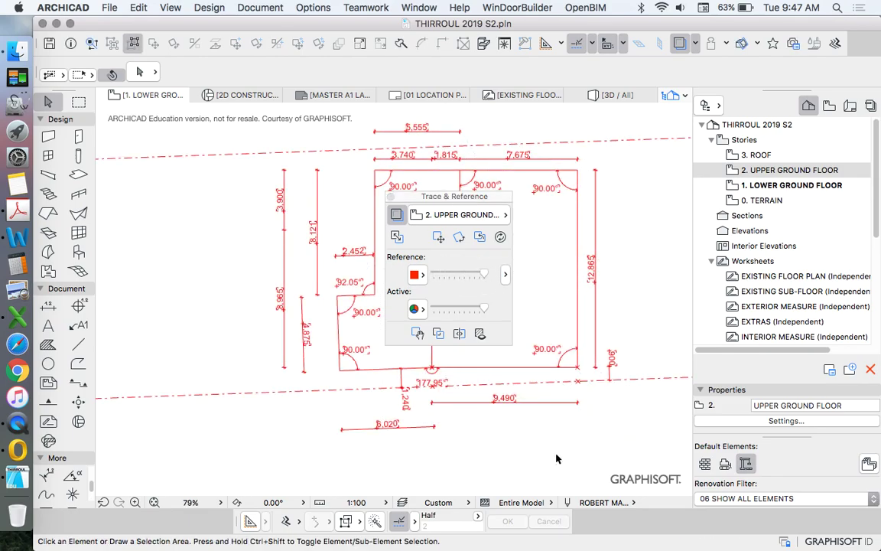
pyautogui.click(389, 195)
pyautogui.scroll(-5, 474, 266)
pyautogui.scroll(7, 456, 231)
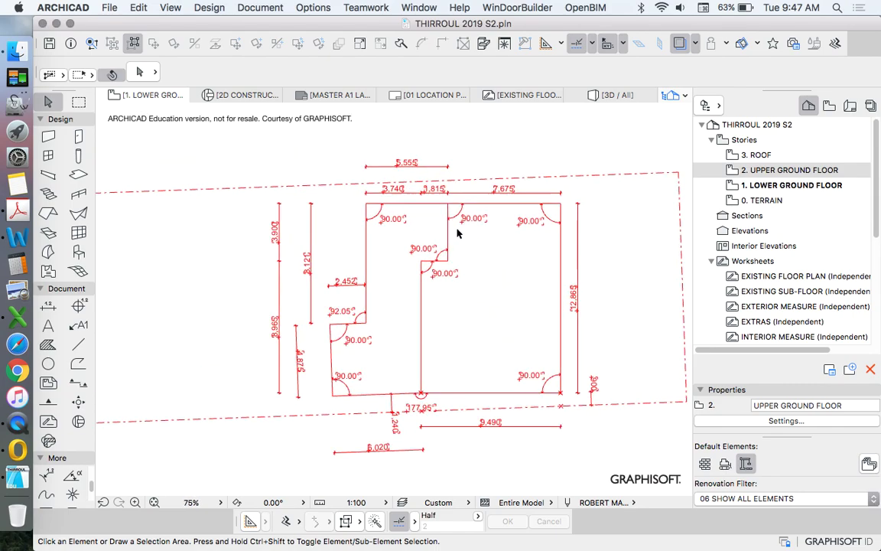
# Step: Select the Wall tool and bring up Wall Default Settings, moved up and left
pyautogui.click(48, 137)
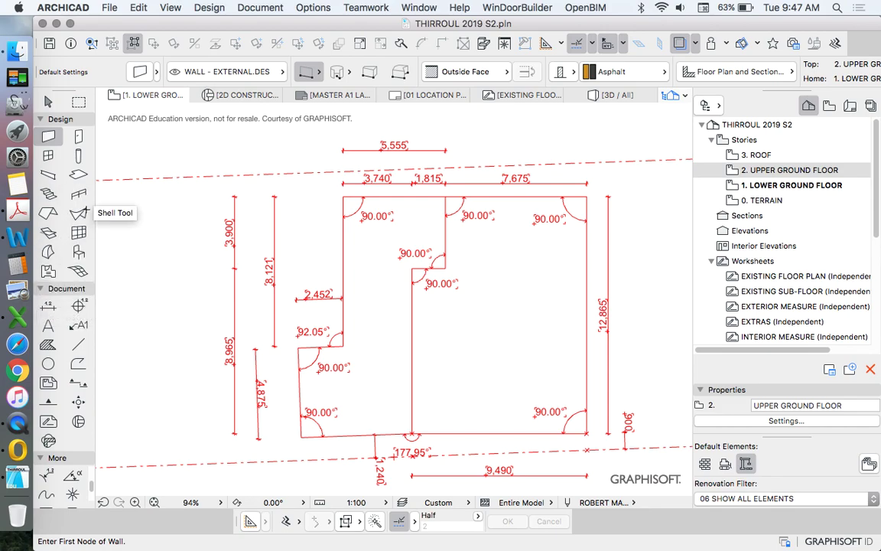
pyautogui.click(78, 214)
pyautogui.click(78, 345)
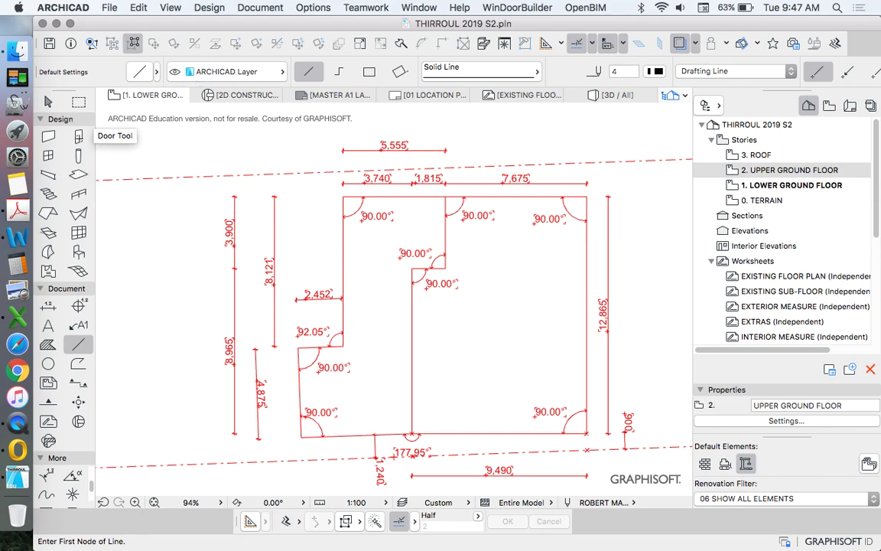
pyautogui.click(48, 135)
pyautogui.hscroll(10, 186, 71)
pyautogui.hscroll(-10, 208, 76)
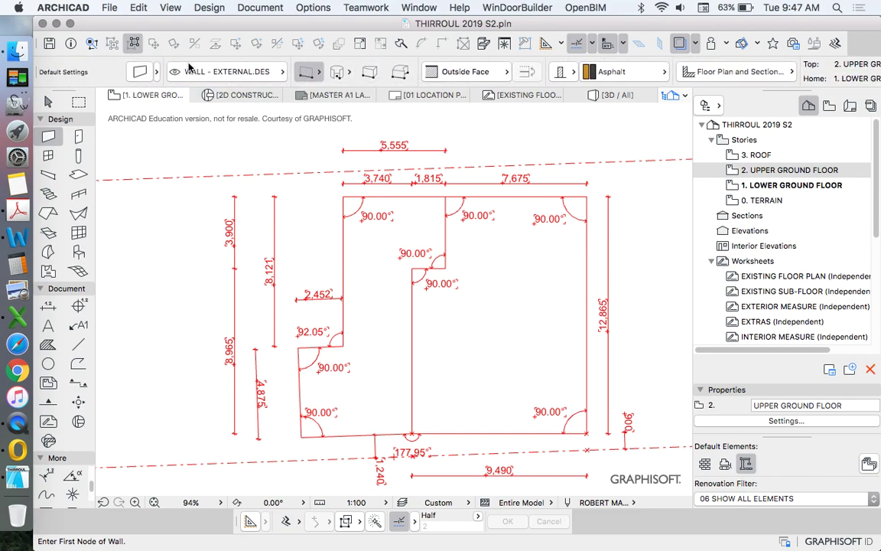
pyautogui.click(137, 72)
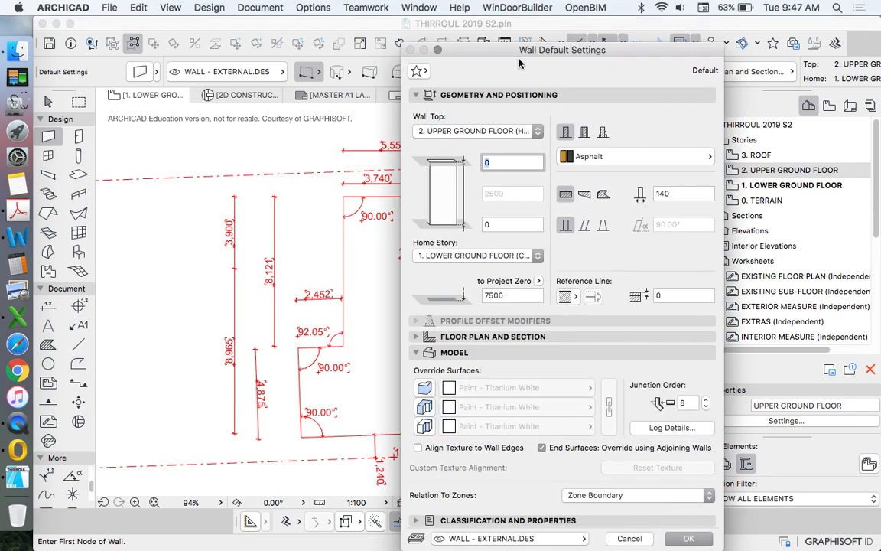
pyautogui.moveTo(456, 45); pyautogui.dragTo(351, 23)
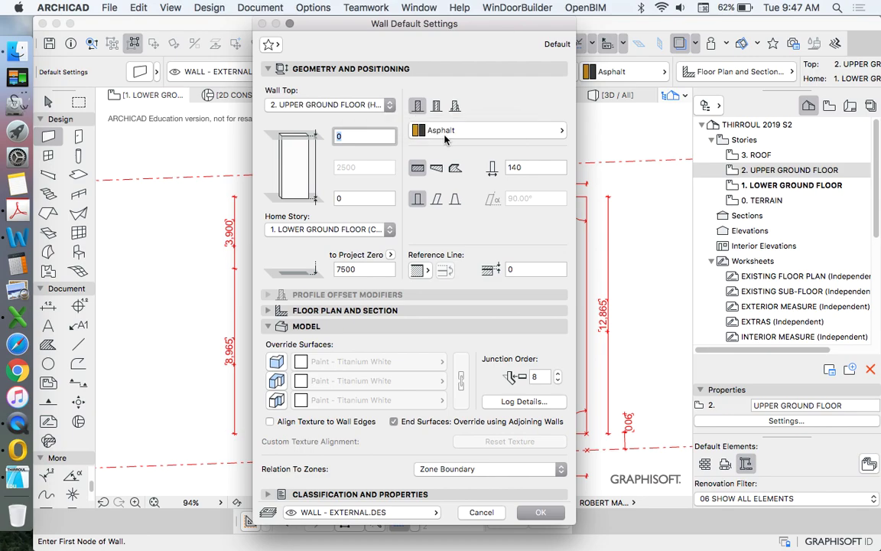
# Step: Confirm wall defaults: Asphalt, 140 thick, home 1. Lower Ground Floor, top 2. Upper Ground Floor
pyautogui.click(483, 131)
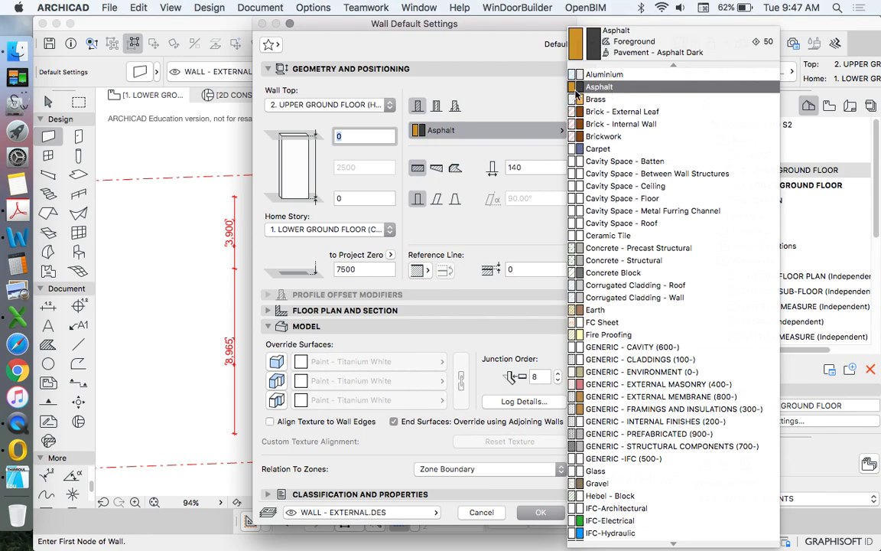
pyautogui.click(506, 98)
pyautogui.click(542, 166)
pyautogui.moveTo(459, 27); pyautogui.dragTo(710, 55)
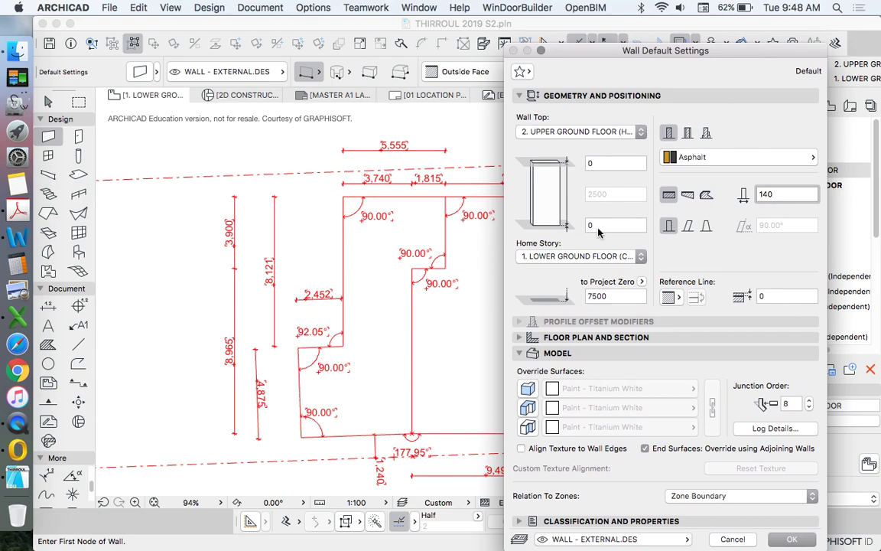
pyautogui.moveTo(740, 50); pyautogui.dragTo(556, 28)
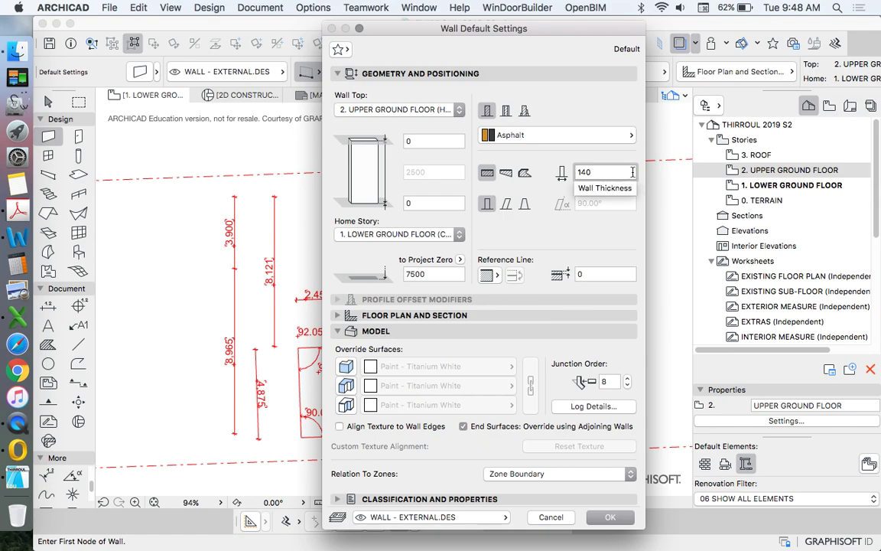
pyautogui.moveTo(525, 33); pyautogui.dragTo(492, 33)
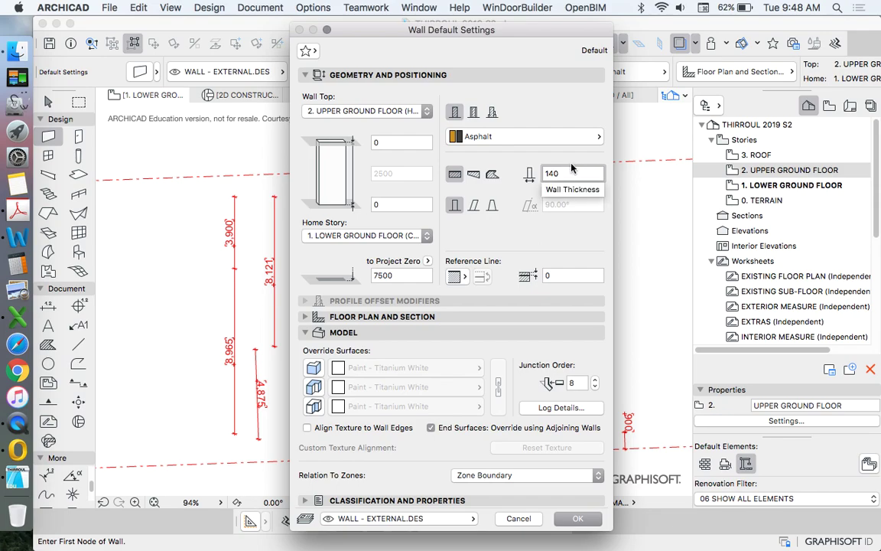
pyautogui.click(579, 519)
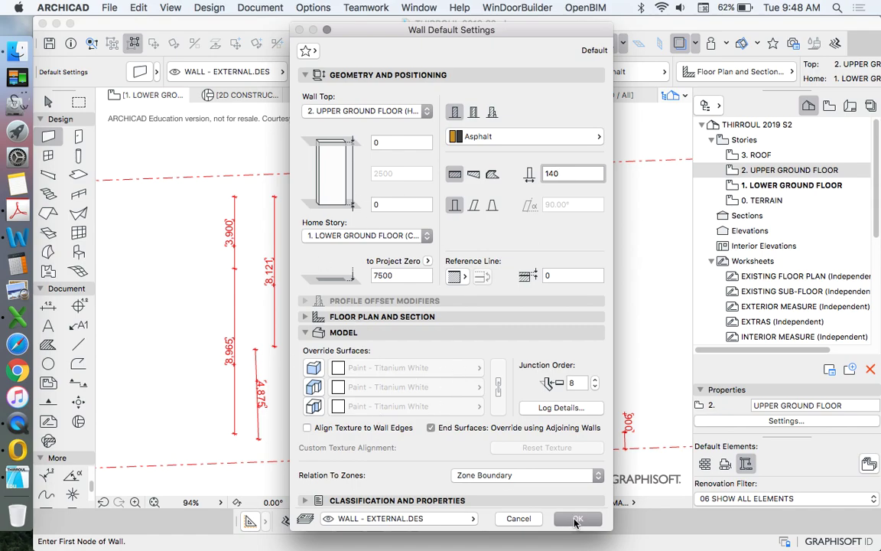
pyautogui.click(585, 520)
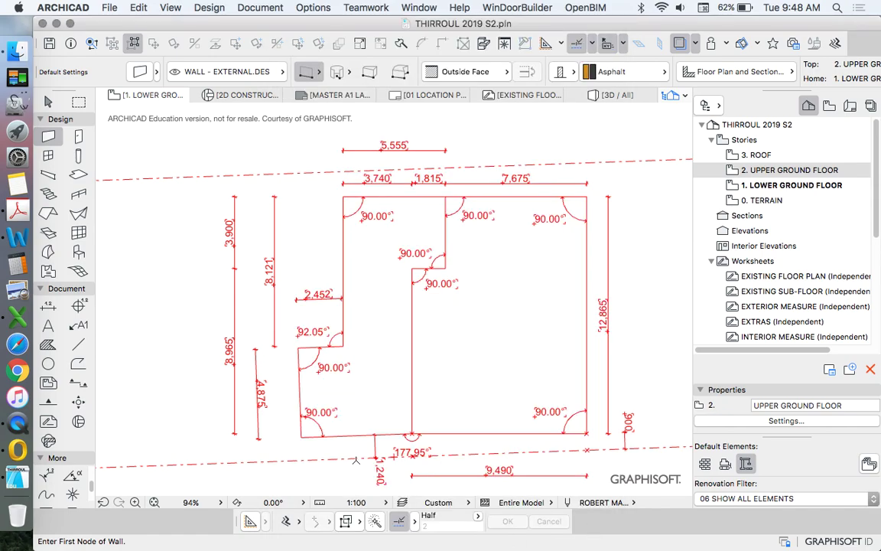
# Step: Draw the short 2452 top wall from the 92.05° corner to the left corner
pyautogui.scroll(5, 355, 459)
pyautogui.scroll(2, 501, 397)
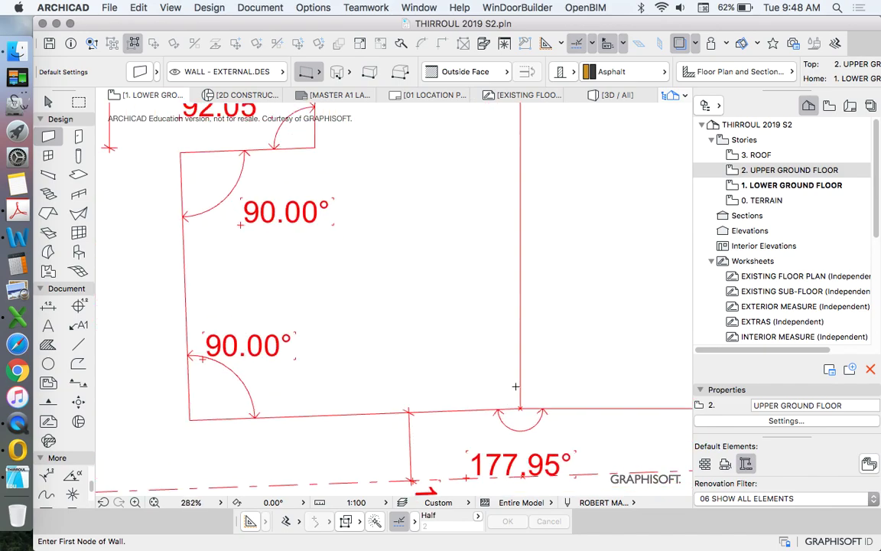
pyautogui.scroll(-3, 516, 387)
pyautogui.scroll(2, 503, 315)
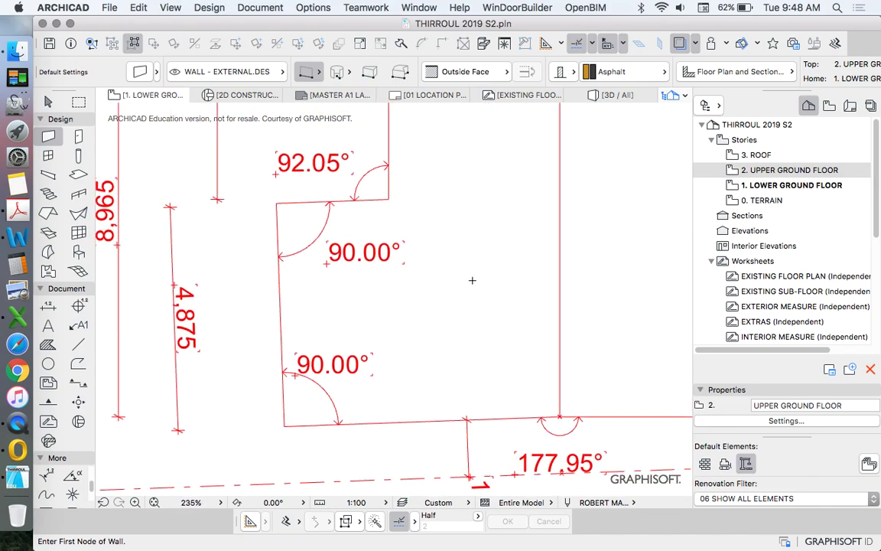
pyautogui.scroll(-2, 478, 279)
pyautogui.scroll(2, 443, 286)
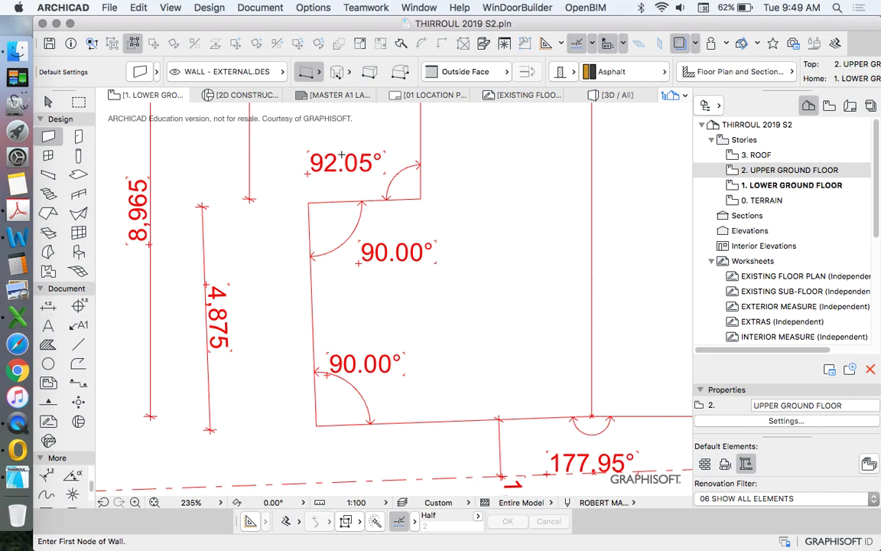
pyautogui.click(419, 198)
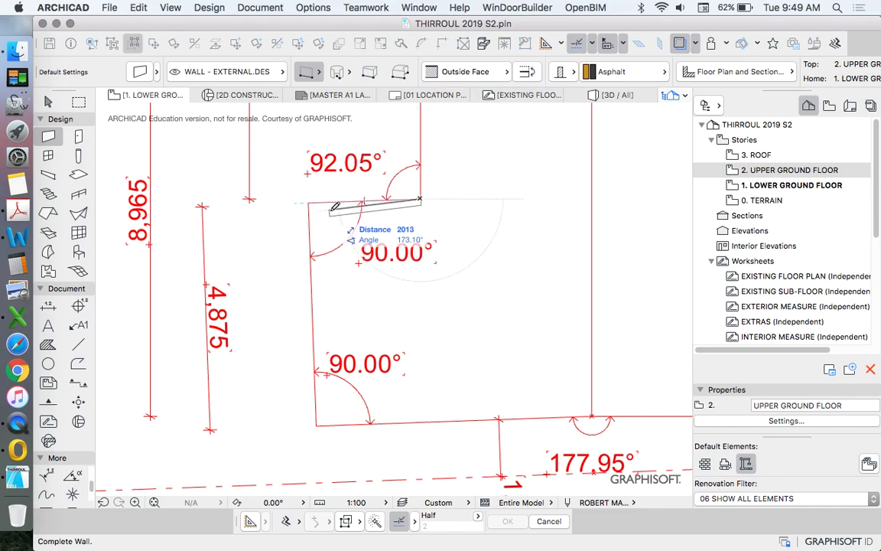
pyautogui.scroll(2, 314, 196)
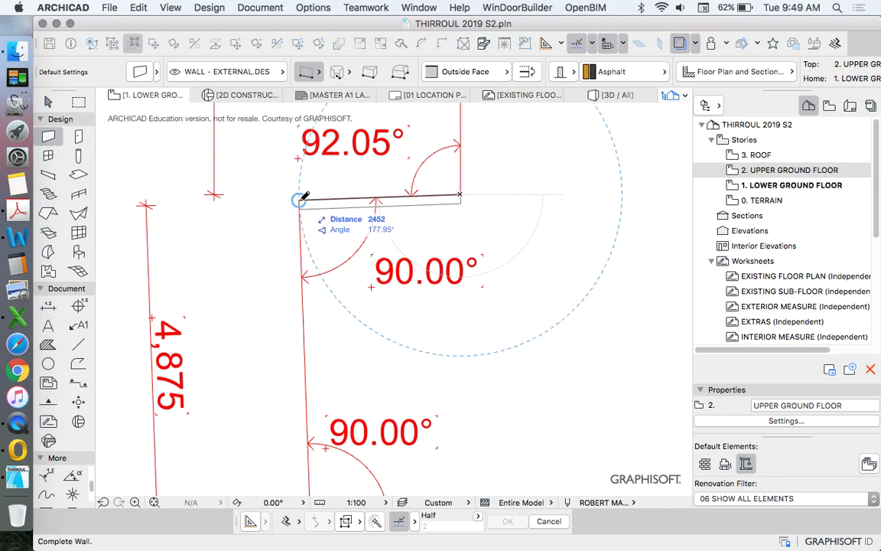
pyautogui.scroll(3, 295, 198)
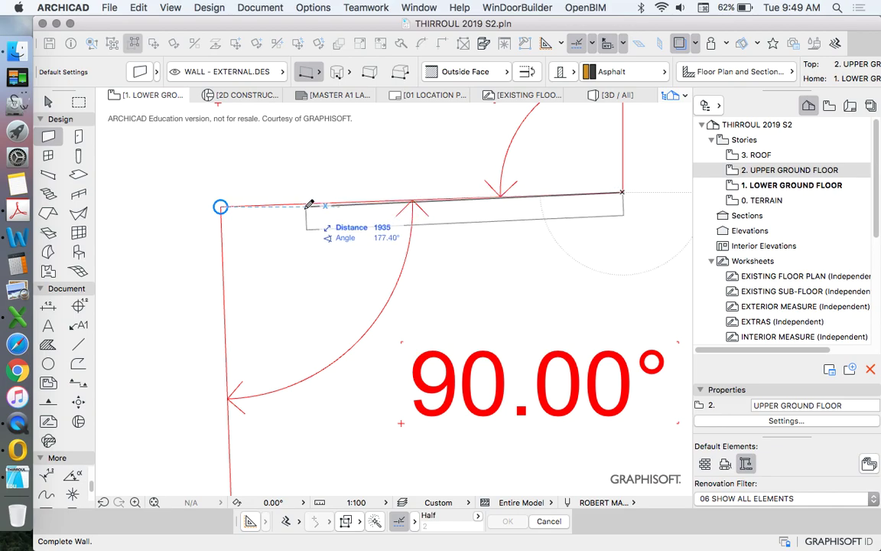
pyautogui.click(221, 206)
pyautogui.scroll(-3, 278, 165)
pyautogui.scroll(10, 287, 188)
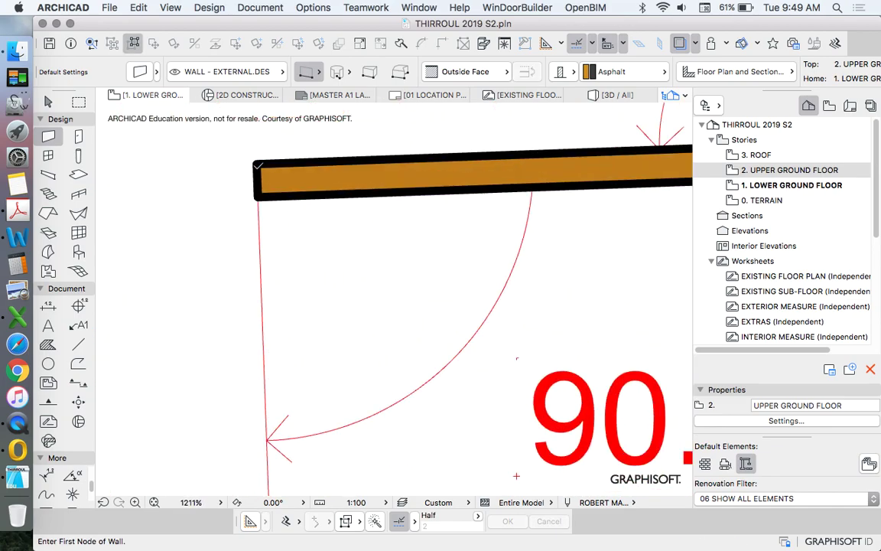
pyautogui.scroll(-12, 286, 188)
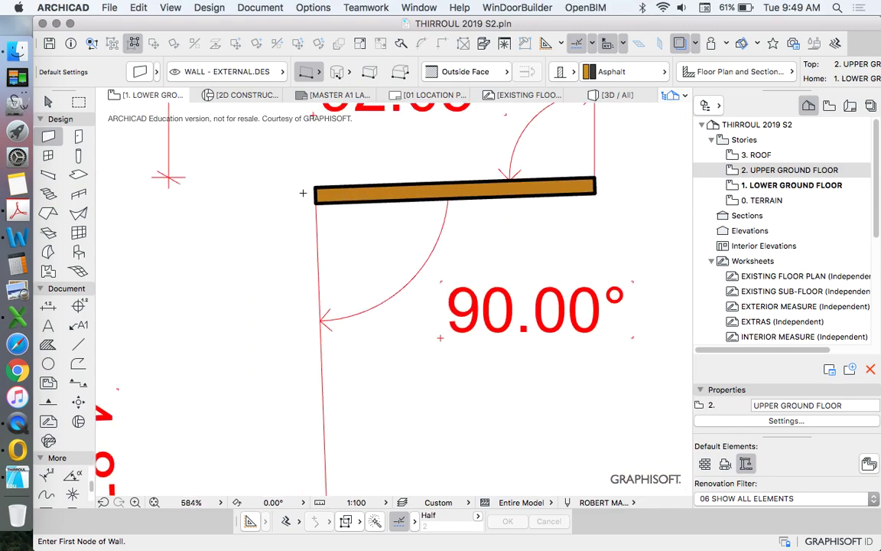
# Step: Turn on True Line Weight display for the plan
pyautogui.rightClick(280, 162)
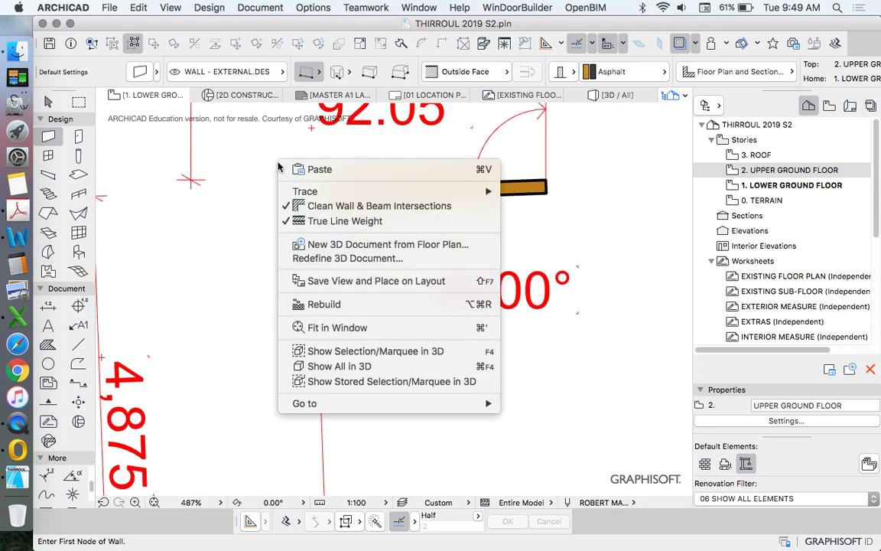
pyautogui.click(337, 221)
pyautogui.scroll(15, 319, 185)
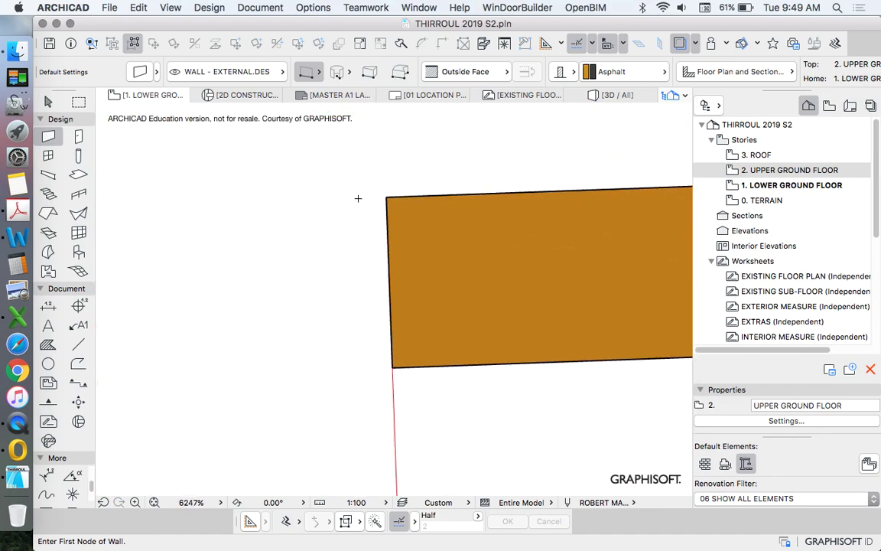
pyautogui.scroll(-6, 359, 207)
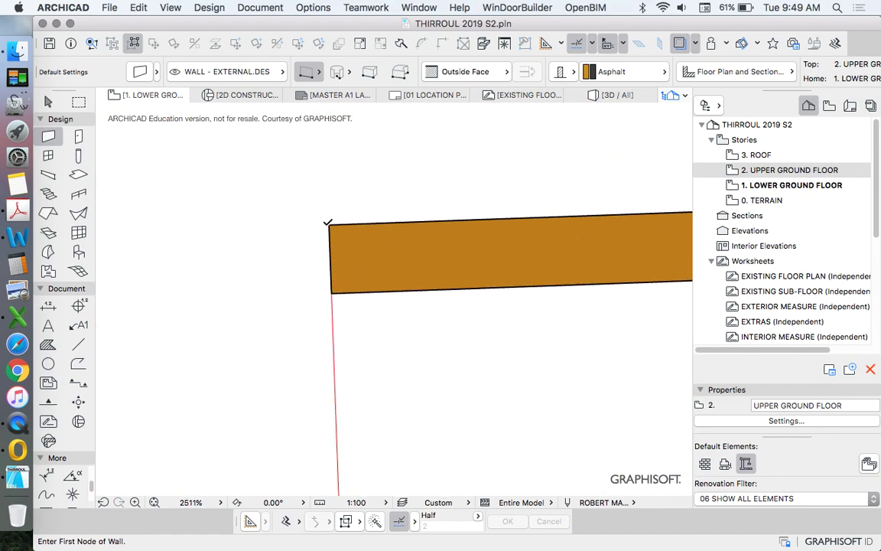
# Step: Draw the 4875 left side wall from the top-left to the bottom-left corner
pyautogui.click(328, 222)
pyautogui.scroll(-8, 358, 207)
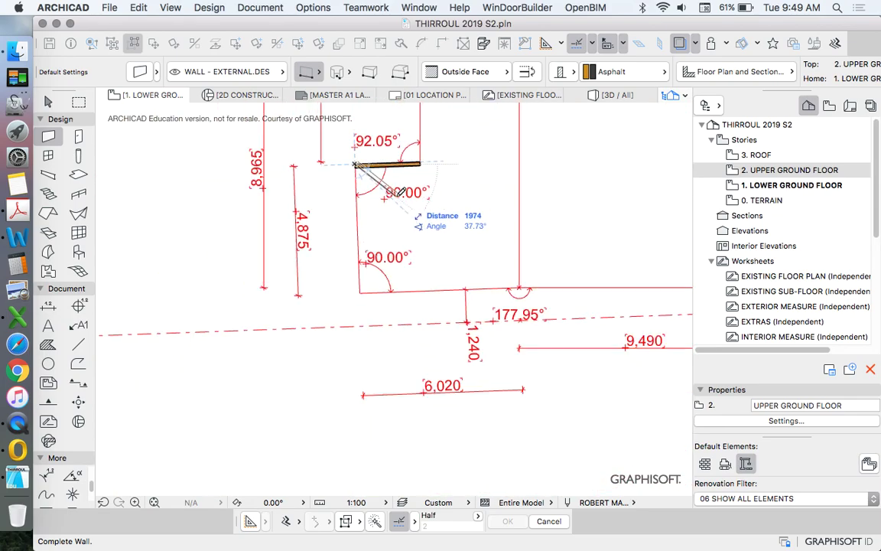
pyautogui.scroll(4, 383, 207)
pyautogui.scroll(-2, 337, 227)
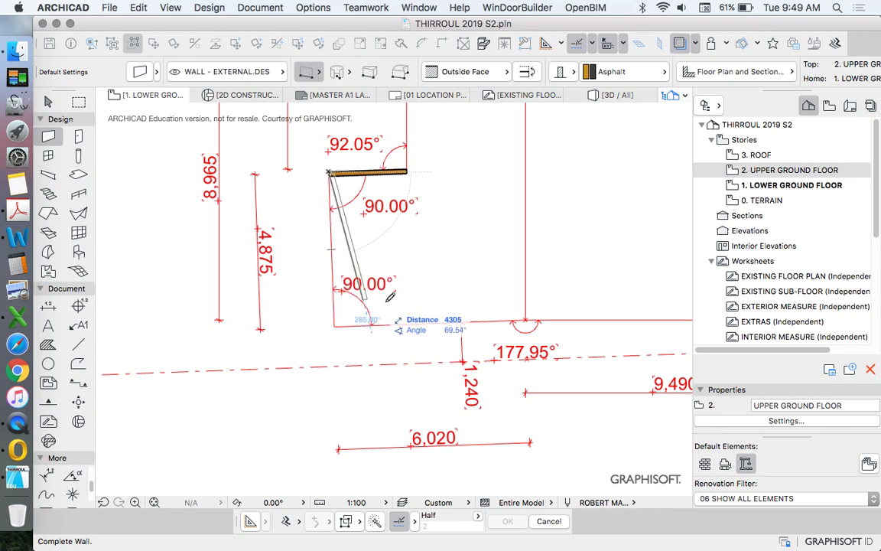
pyautogui.scroll(2, 401, 306)
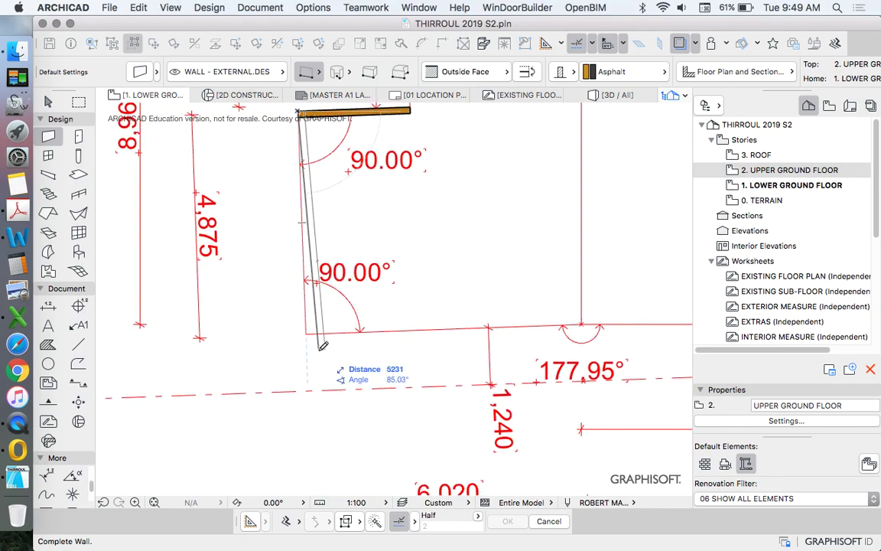
pyautogui.hscroll(3, 306, 329)
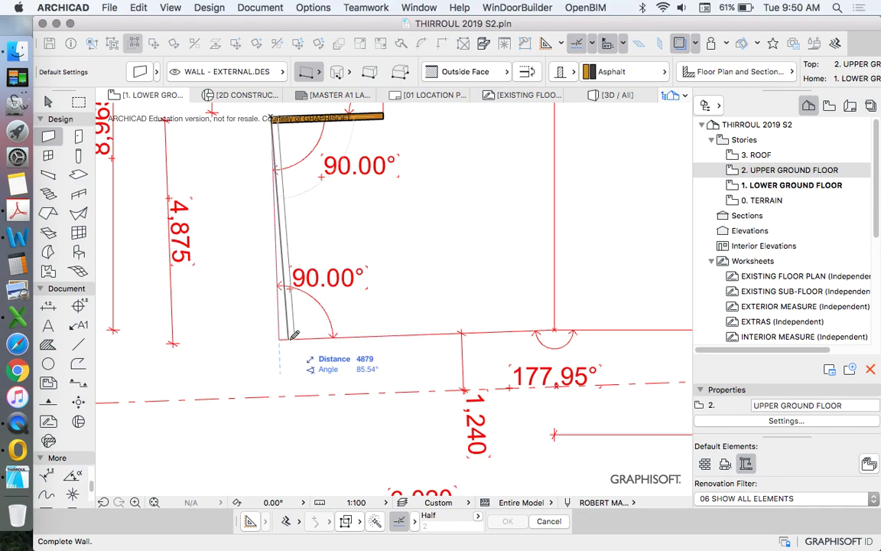
pyautogui.scroll(2, 299, 330)
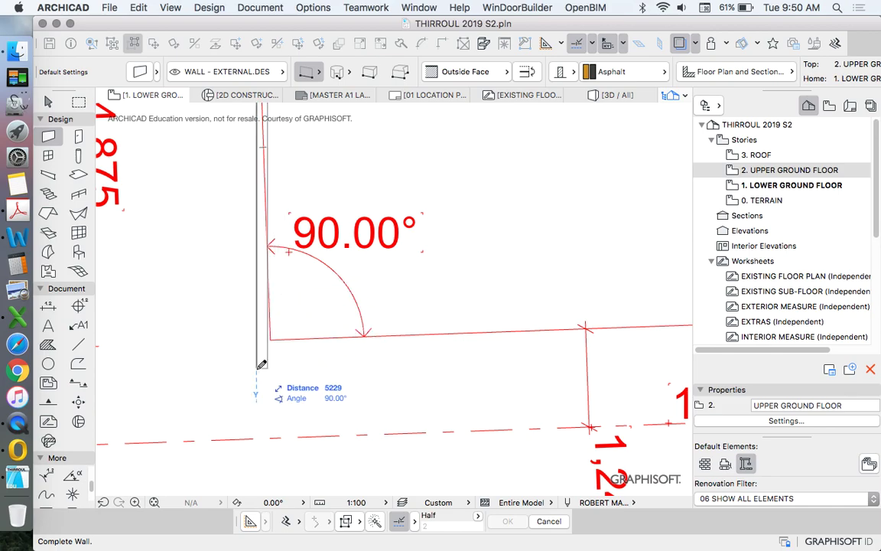
pyautogui.scroll(-5, 262, 402)
pyautogui.scroll(6, 262, 378)
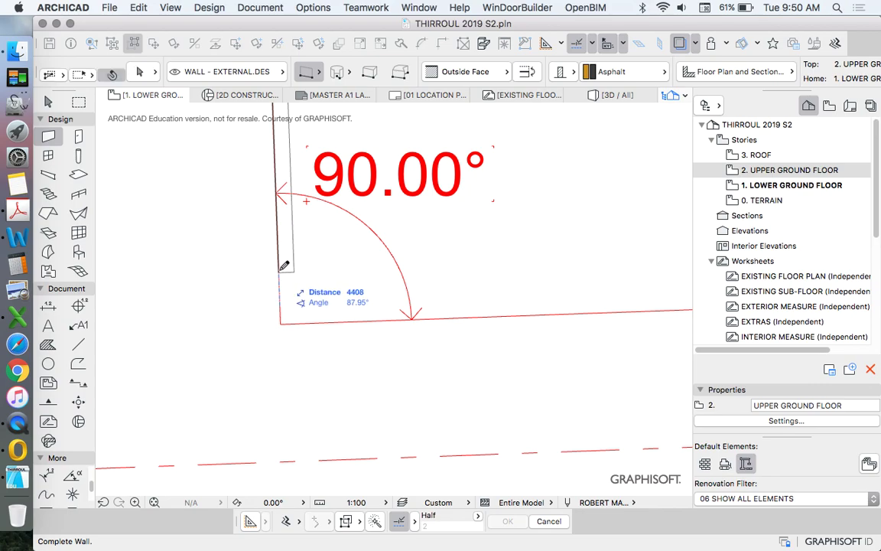
pyautogui.scroll(-3, 246, 310)
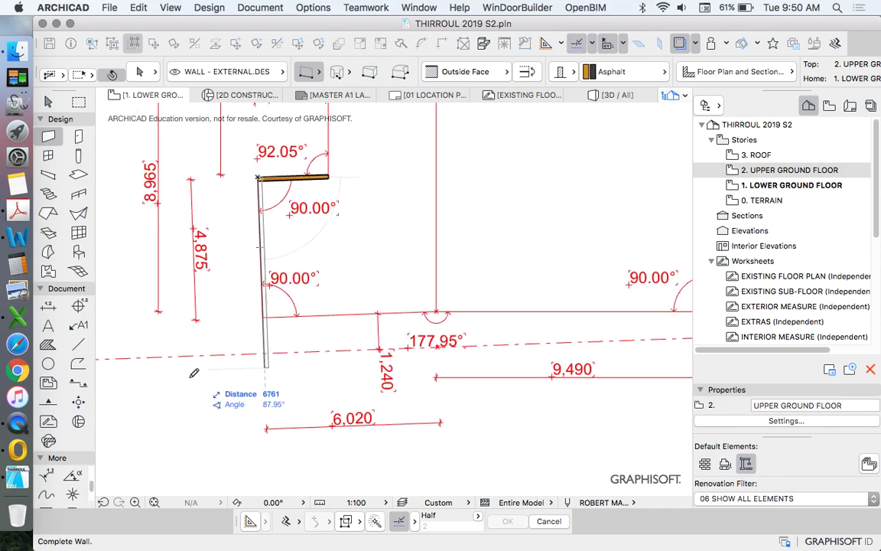
pyautogui.scroll(4, 283, 321)
pyautogui.scroll(-3, 300, 313)
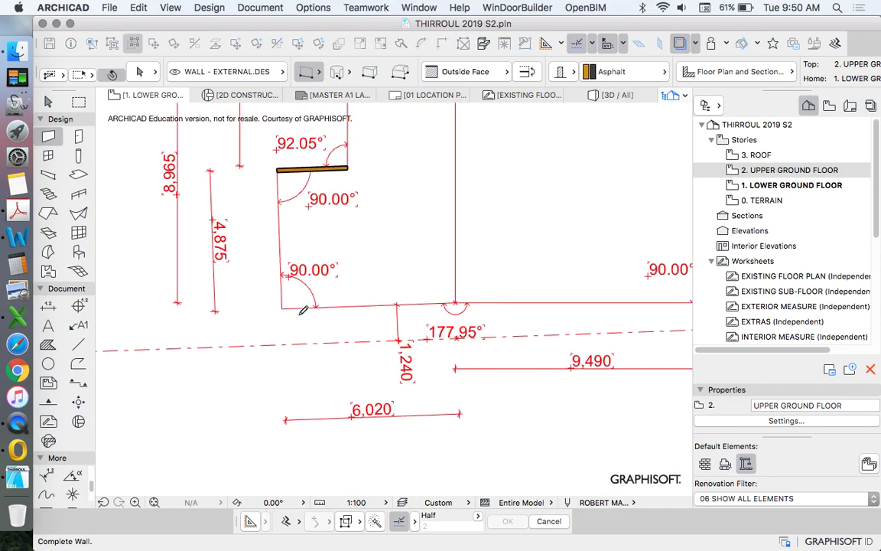
pyautogui.scroll(3, 276, 269)
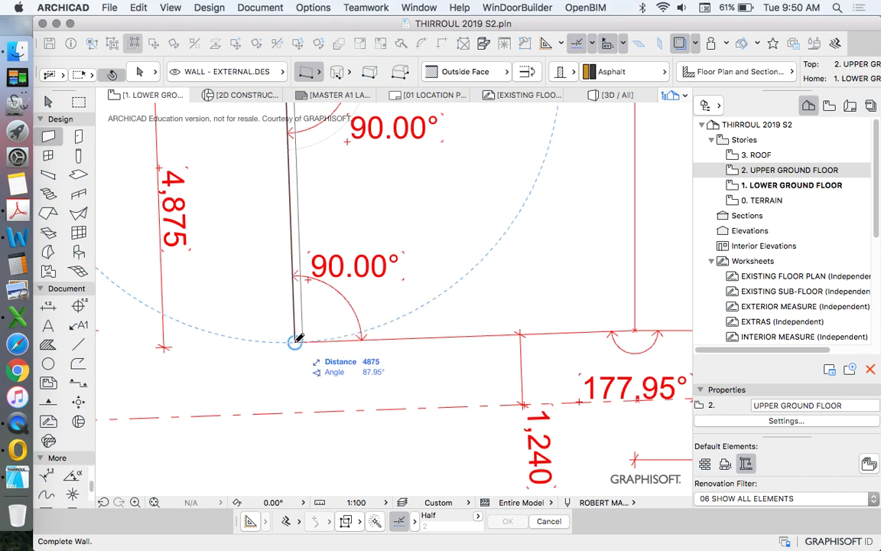
pyautogui.click(295, 341)
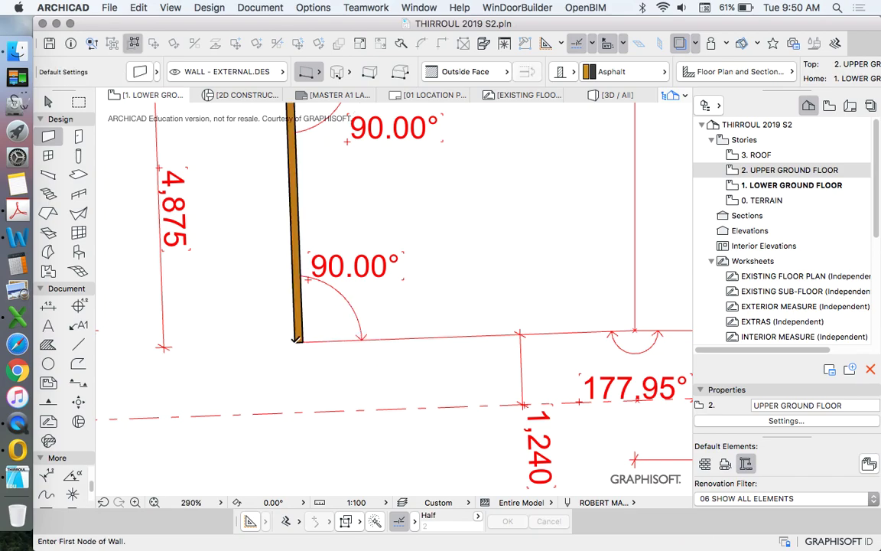
# Step: Draw the 6020 bottom wall from the bottom-left corner to the outline junction
pyautogui.click(297, 341)
pyautogui.scroll(-5, 352, 330)
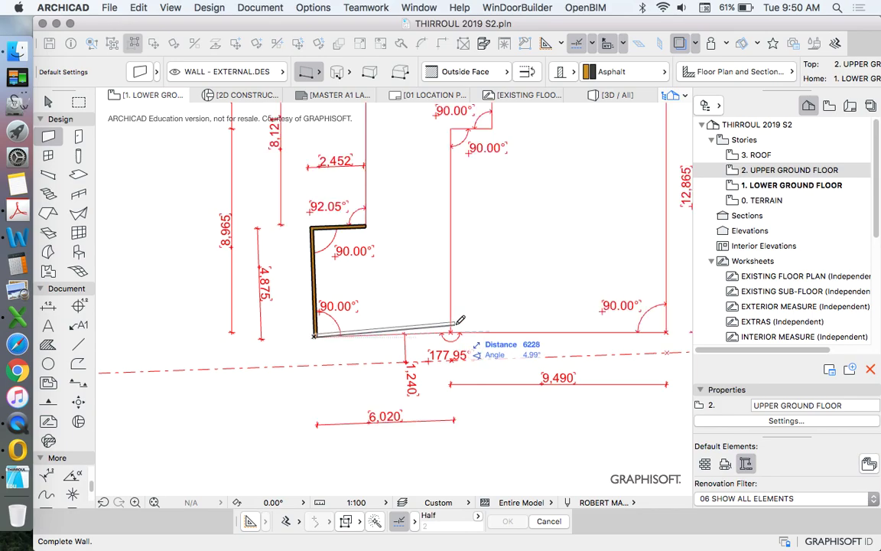
pyautogui.scroll(5, 457, 323)
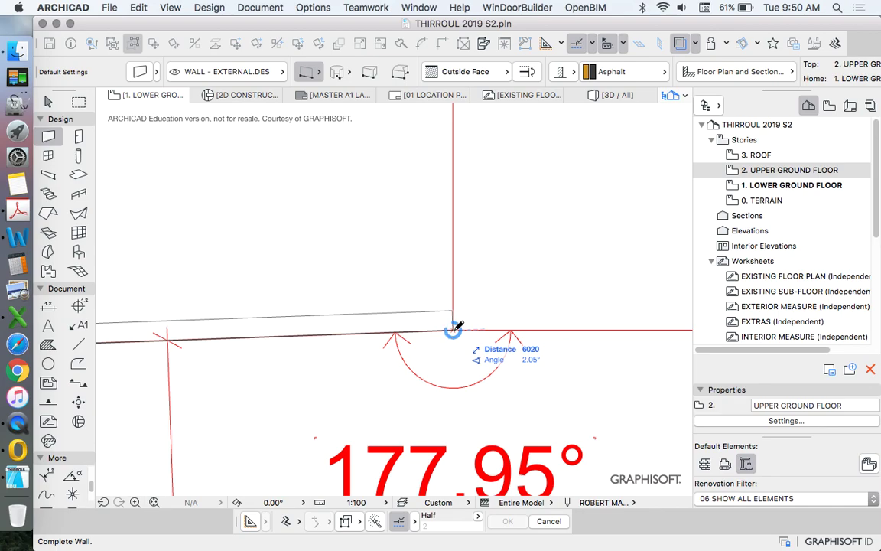
pyautogui.click(452, 329)
pyautogui.scroll(-8, 459, 331)
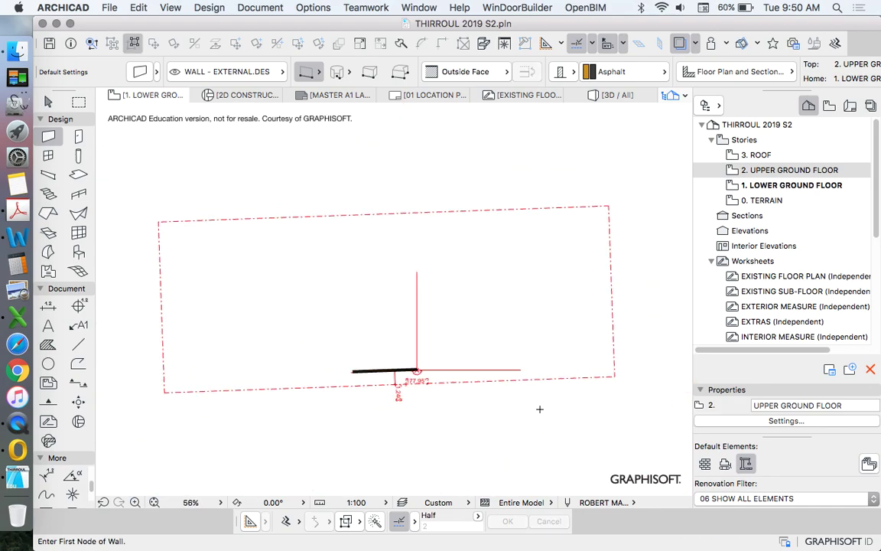
pyautogui.scroll(5, 391, 344)
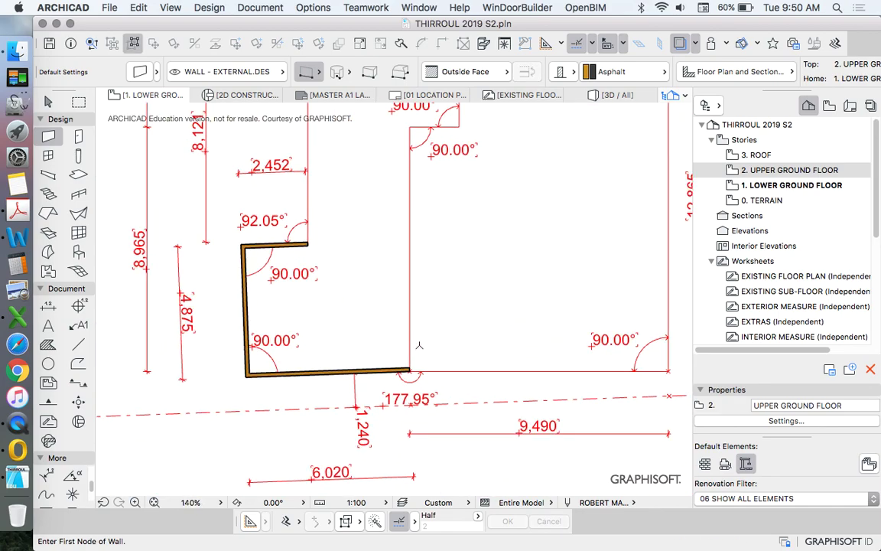
# Step: Change the default wall thickness from 140 to 110 in Wall Default Settings
pyautogui.scroll(-5, 411, 398)
pyautogui.scroll(3, 411, 398)
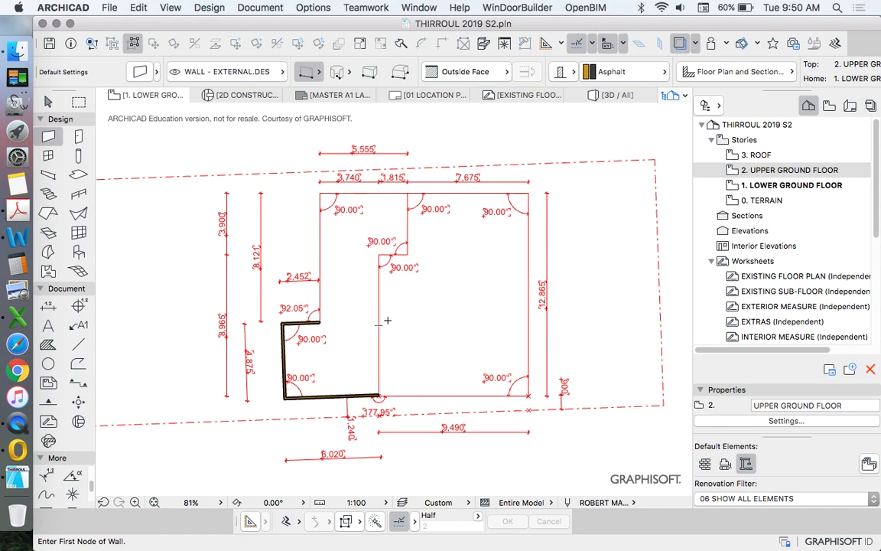
pyautogui.click(140, 72)
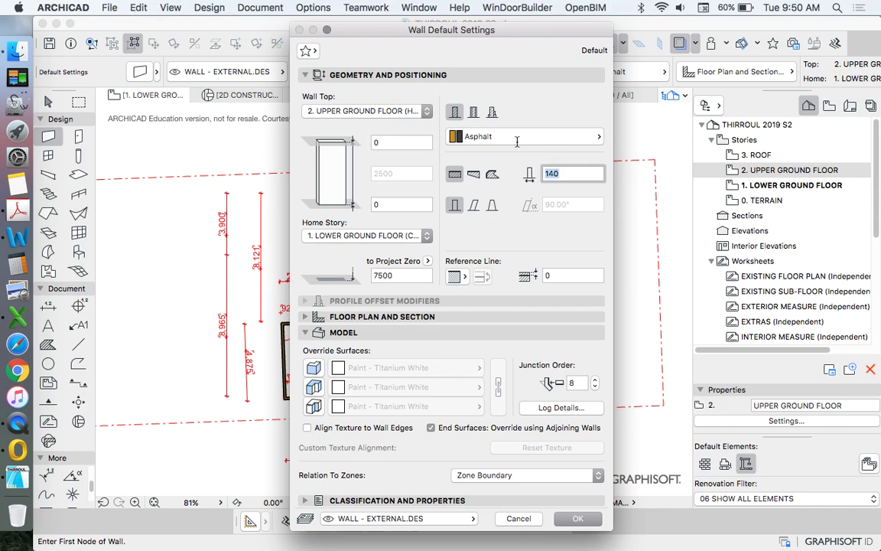
pyautogui.write('110')
pyautogui.press('Return')
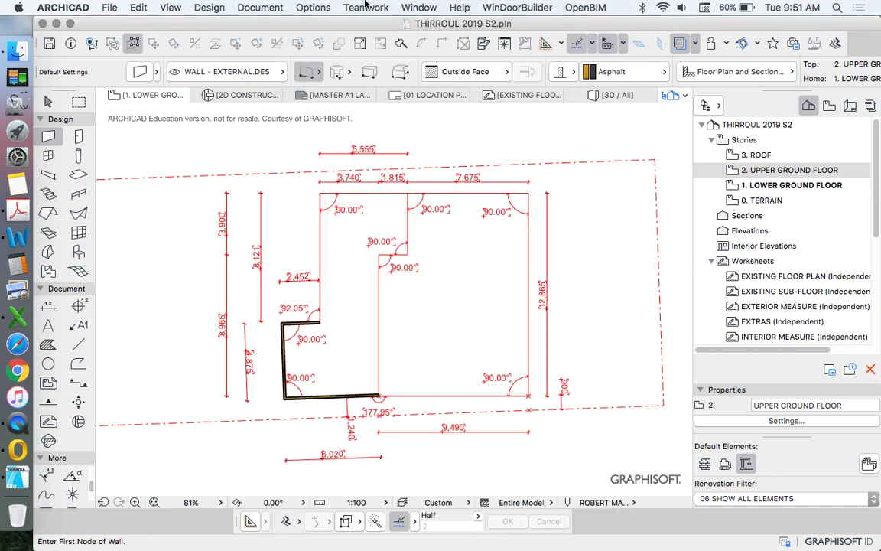
# Step: Trace a 110 wall along the bottom from the existing wall end to the lower-right corner
pyautogui.scroll(5, 381, 390)
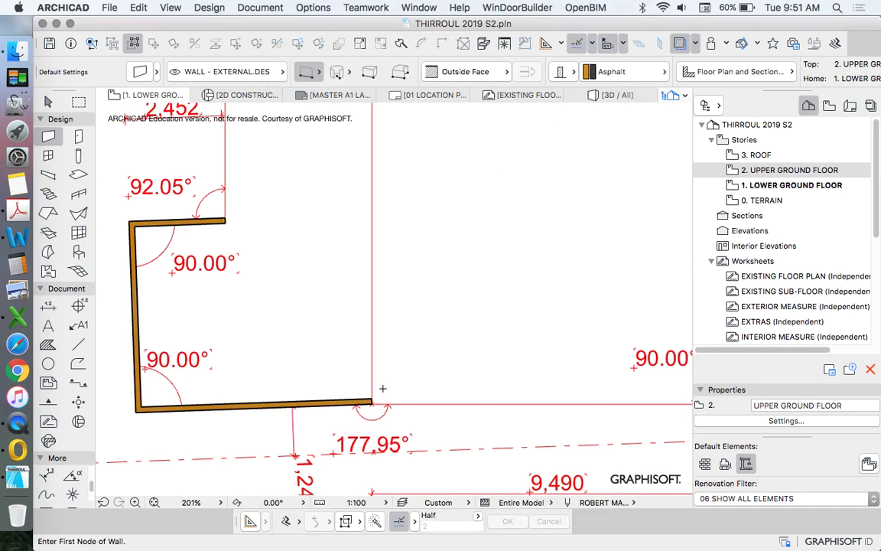
pyautogui.scroll(10, 372, 404)
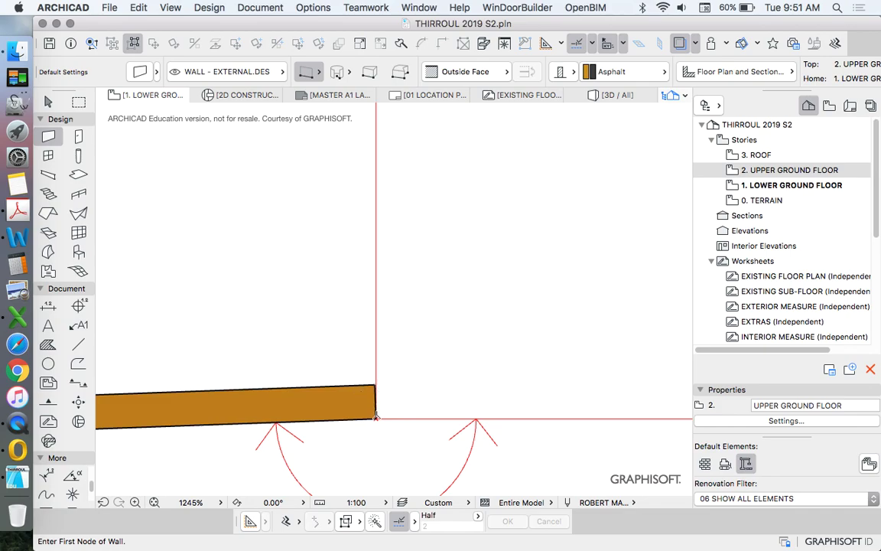
pyautogui.scroll(-15, 381, 367)
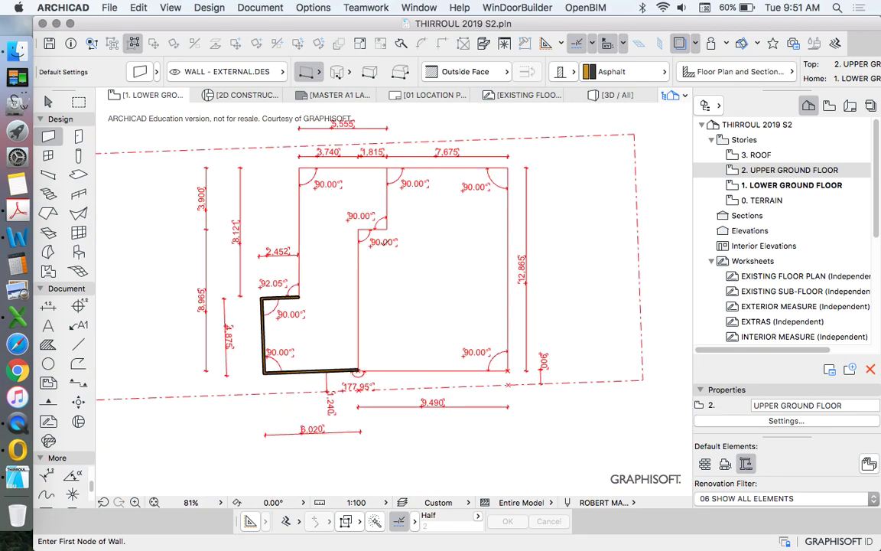
pyautogui.scroll(10, 360, 373)
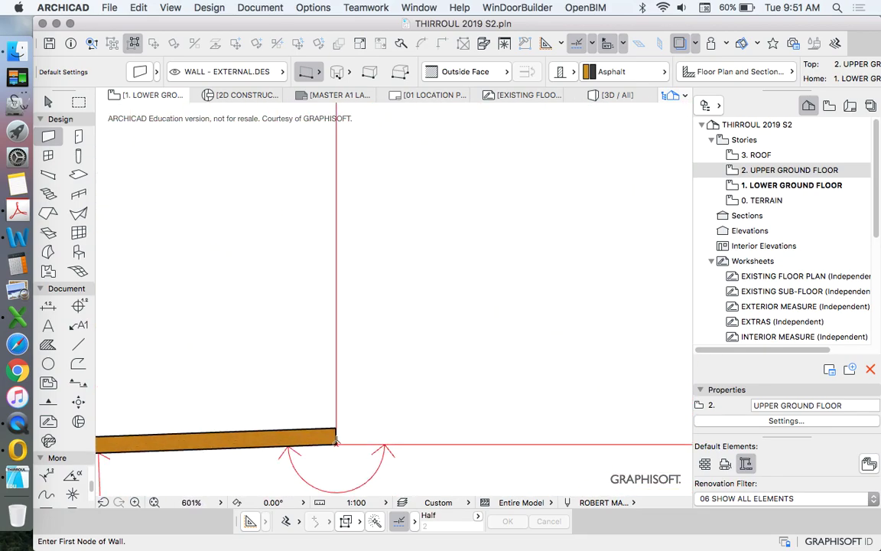
pyautogui.click(337, 443)
pyautogui.scroll(-8, 403, 372)
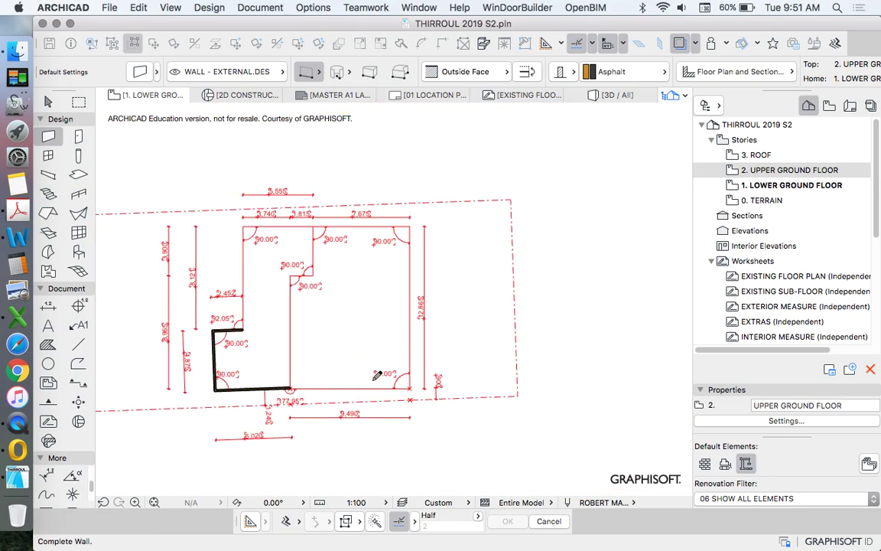
pyautogui.scroll(8, 539, 404)
pyautogui.scroll(3, 462, 399)
pyautogui.scroll(-8, 462, 399)
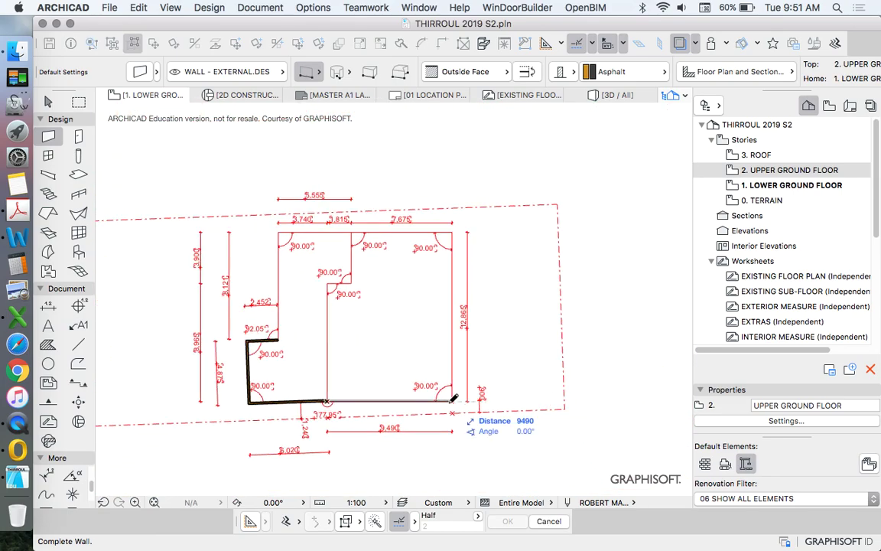
pyautogui.scroll(8, 461, 391)
pyautogui.scroll(3, 461, 391)
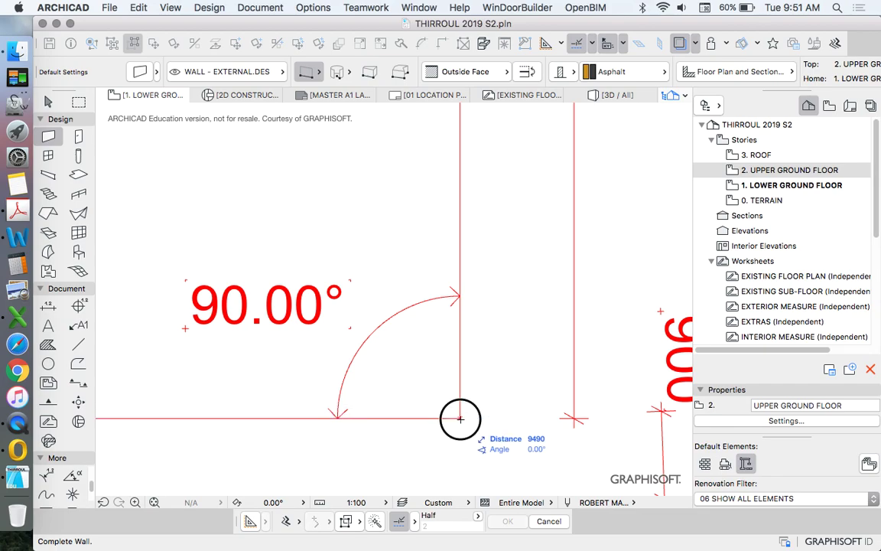
pyautogui.click(460, 418)
# Step: Continue walls up the right side and across the top to the top-left corner
pyautogui.click(459, 417)
pyautogui.scroll(-8, 463, 421)
pyautogui.scroll(8, 505, 267)
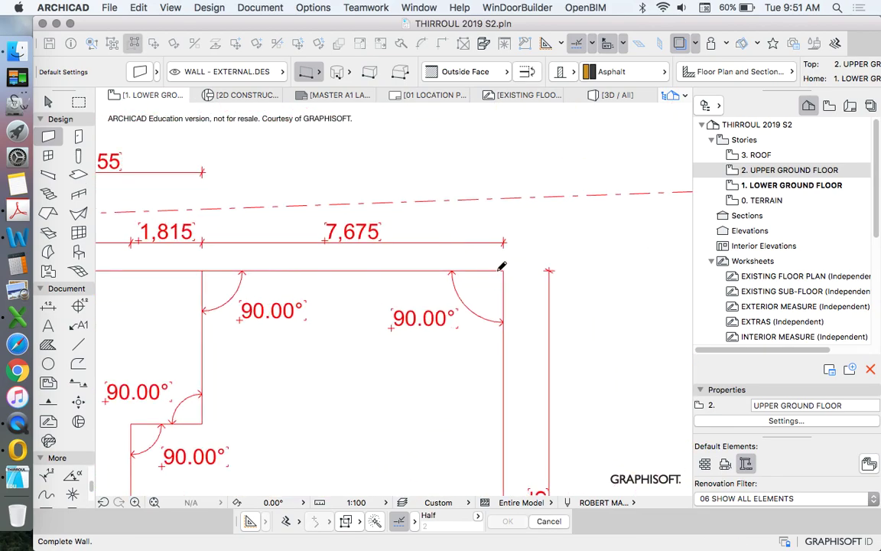
pyautogui.click(503, 270)
pyautogui.click(502, 270)
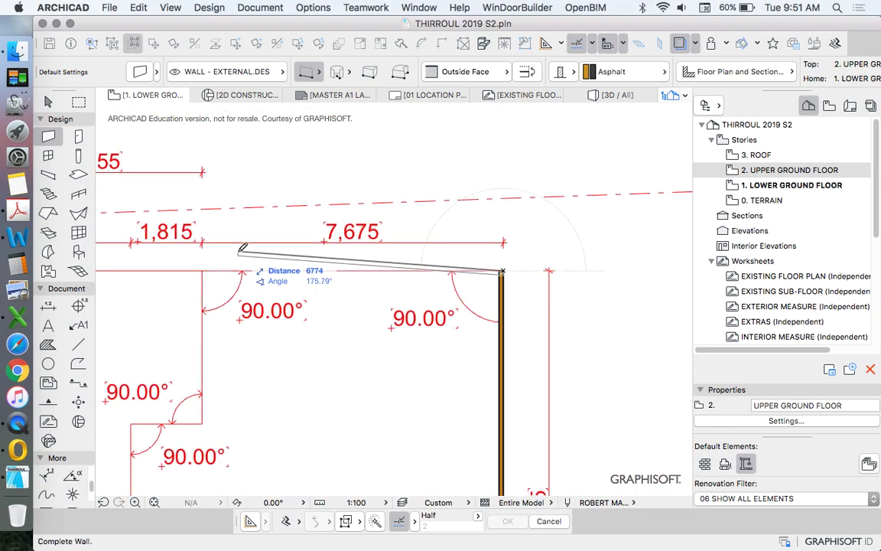
pyautogui.click(202, 270)
# Step: Draw the step walls down to the step corner and across to its inner corner
pyautogui.click(202, 270)
pyautogui.scroll(-3, 229, 252)
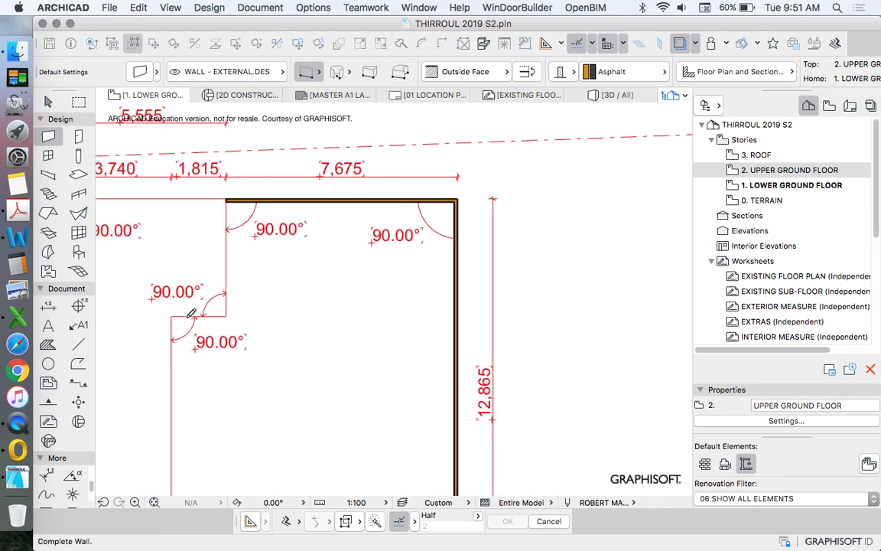
pyautogui.scroll(2, 258, 293)
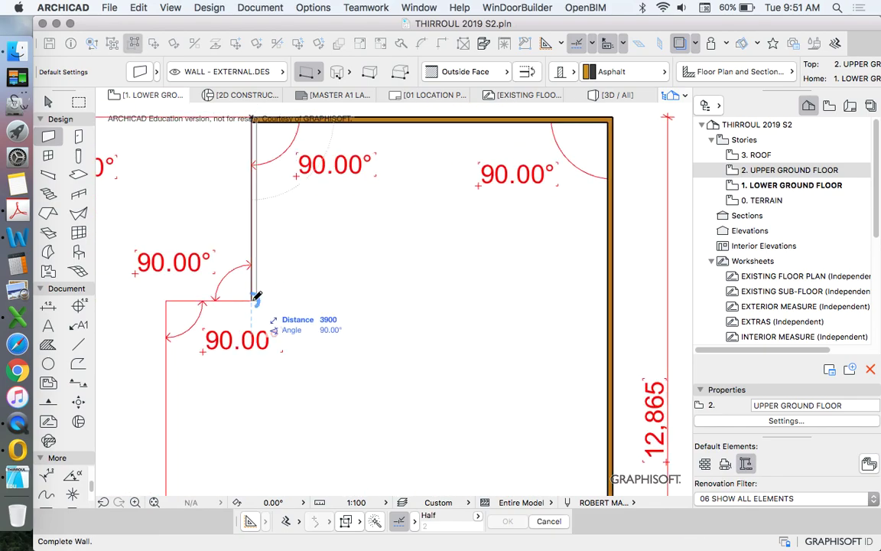
pyautogui.click(257, 299)
pyautogui.doubleClick(167, 301)
# Step: Draw a wall from the step's inner corner partway down the middle of the outline
pyautogui.click(168, 301)
pyautogui.scroll(-6, 244, 264)
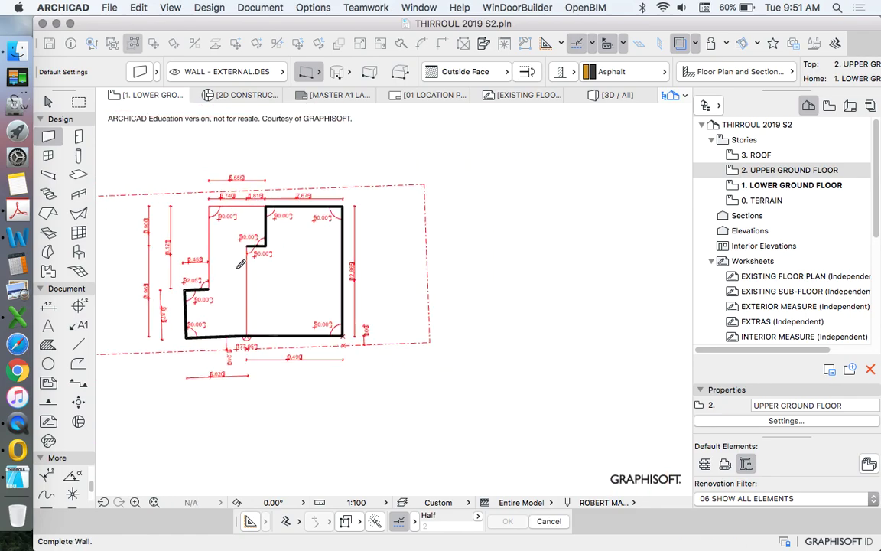
pyautogui.scroll(3, 242, 263)
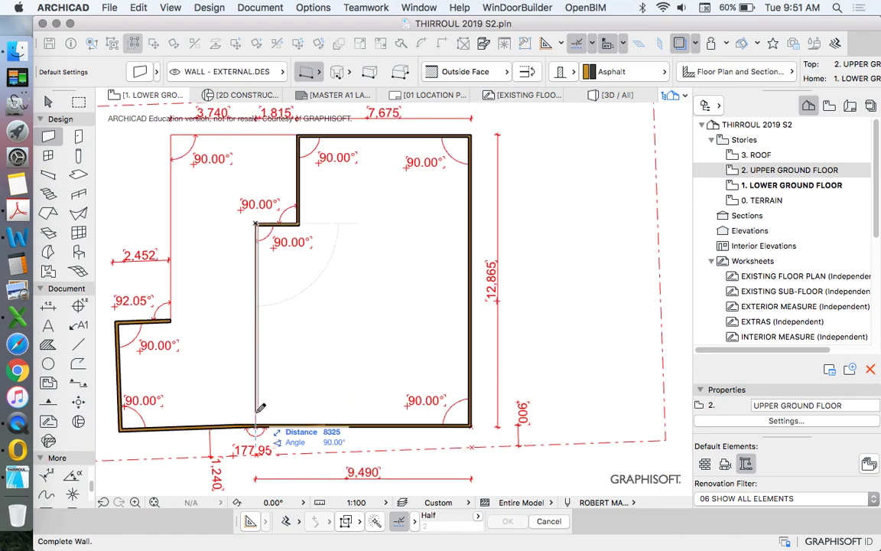
pyautogui.click(257, 329)
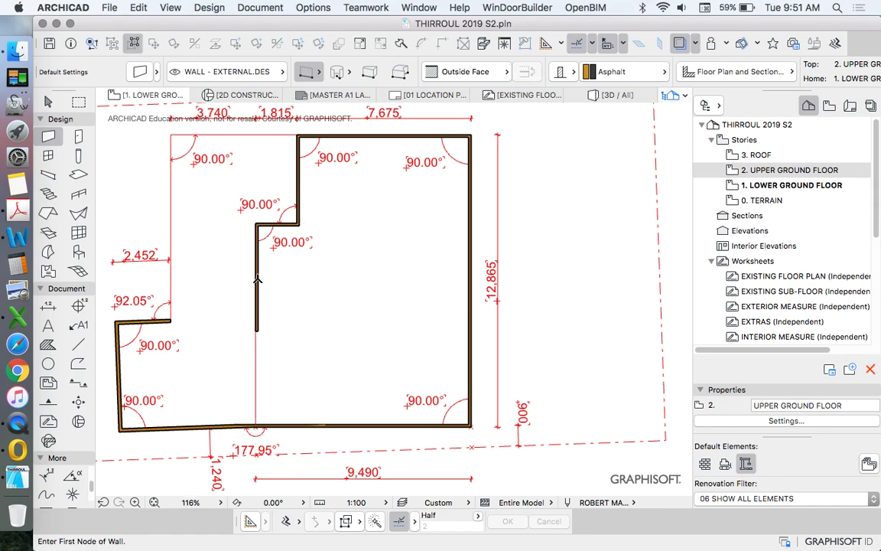
pyautogui.scroll(-3, 257, 318)
pyautogui.scroll(5, 257, 307)
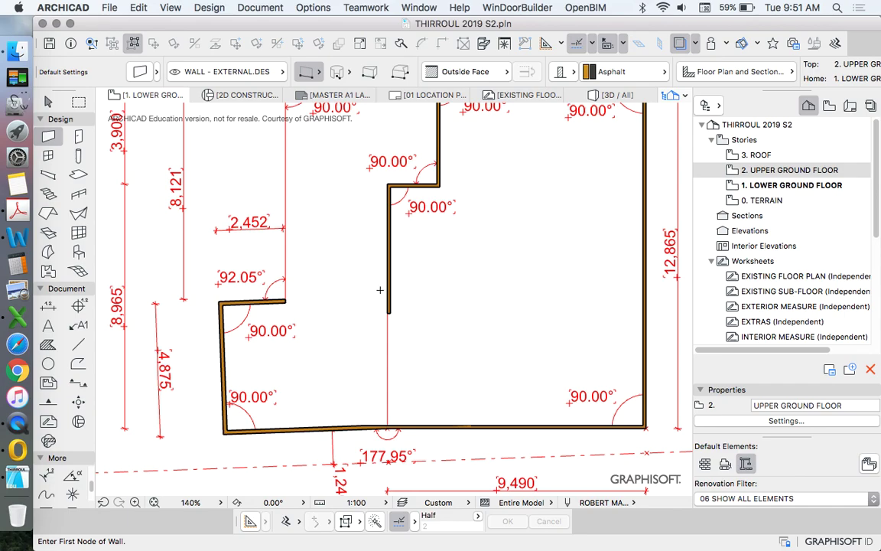
pyautogui.scroll(-3, 342, 309)
pyautogui.scroll(3, 331, 306)
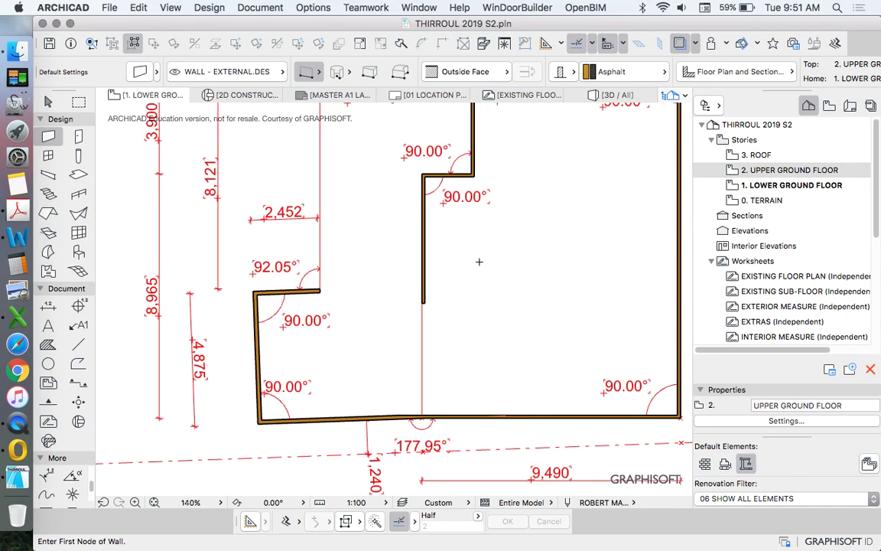
pyautogui.scroll(-3, 360, 284)
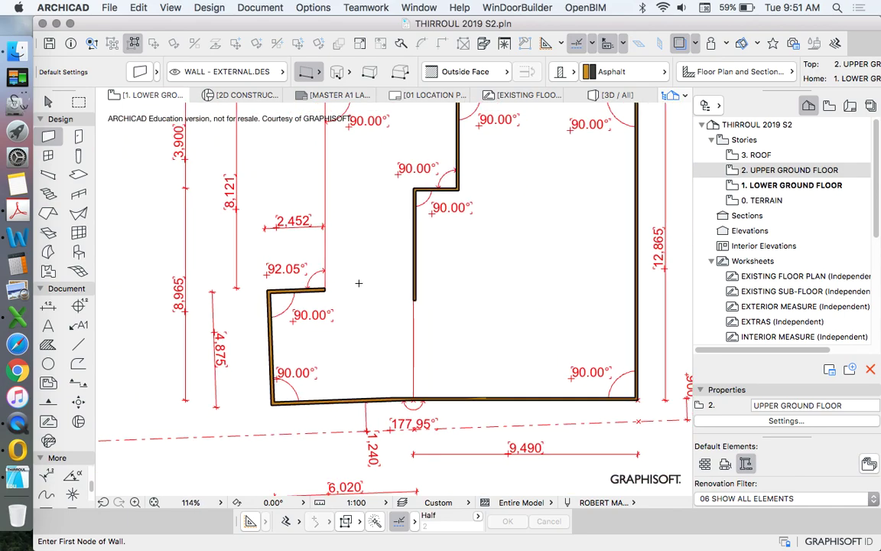
pyautogui.scroll(3, 358, 283)
pyautogui.scroll(-4, 358, 283)
pyautogui.scroll(2, 430, 215)
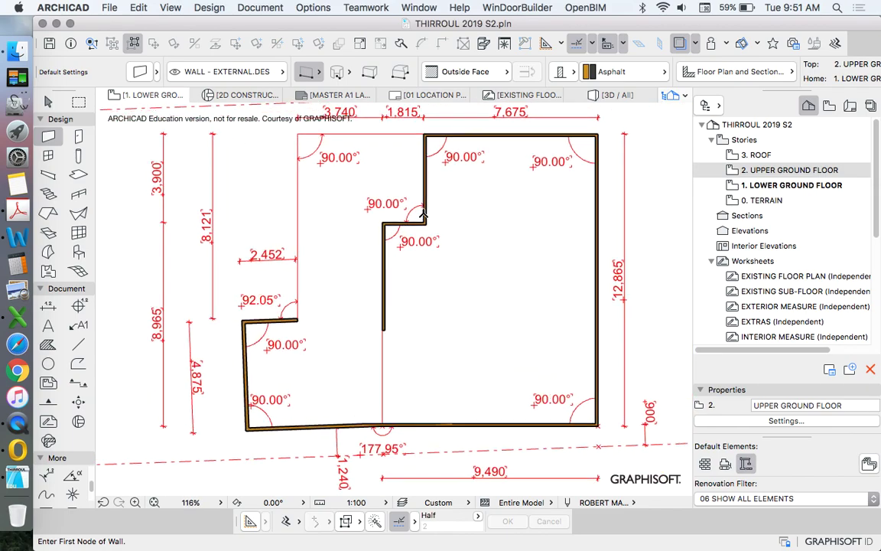
# Step: Extend the short horizontal and vertical walls to meet at a corner, closing the outline
pyautogui.press('Escape')
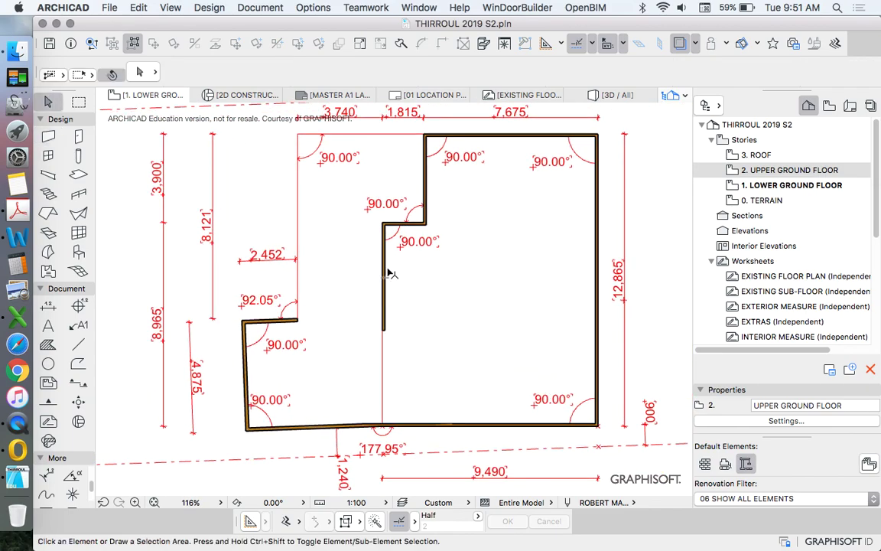
pyautogui.click(383, 274)
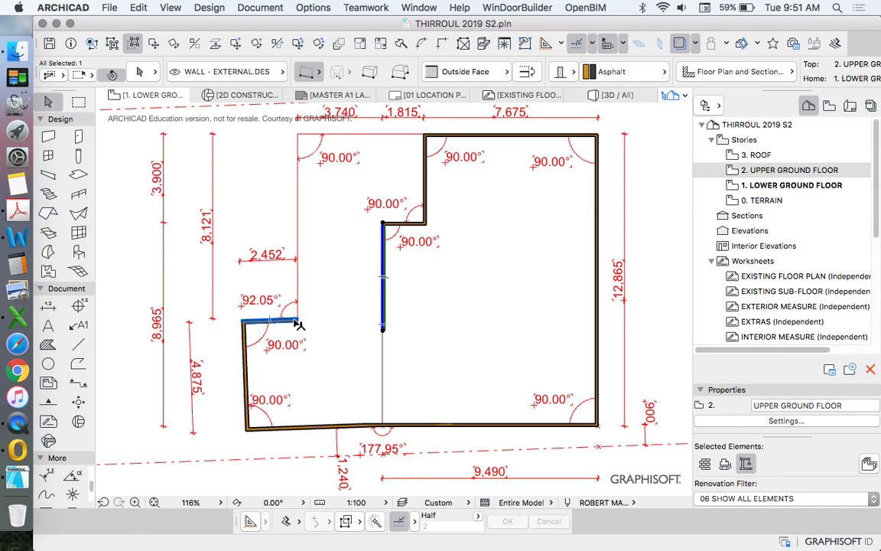
pyautogui.press('Escape')
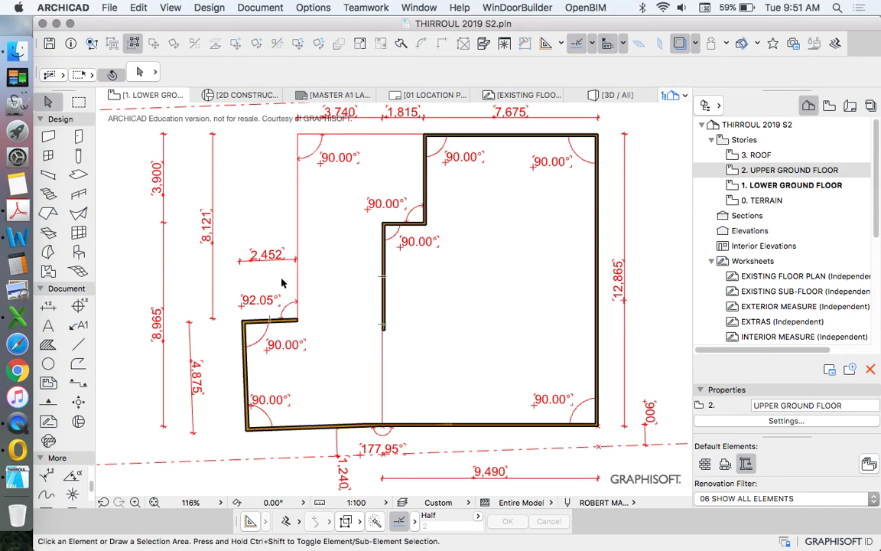
pyautogui.click(279, 281)
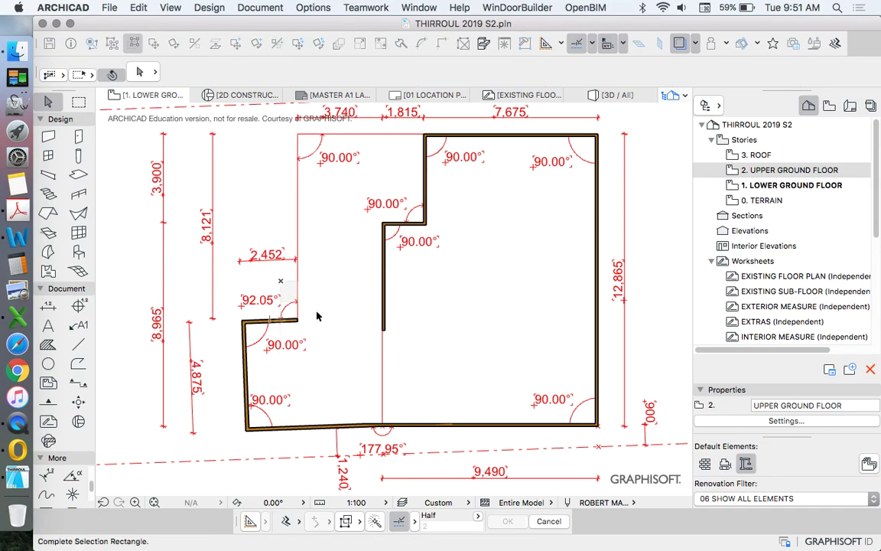
pyautogui.click(418, 343)
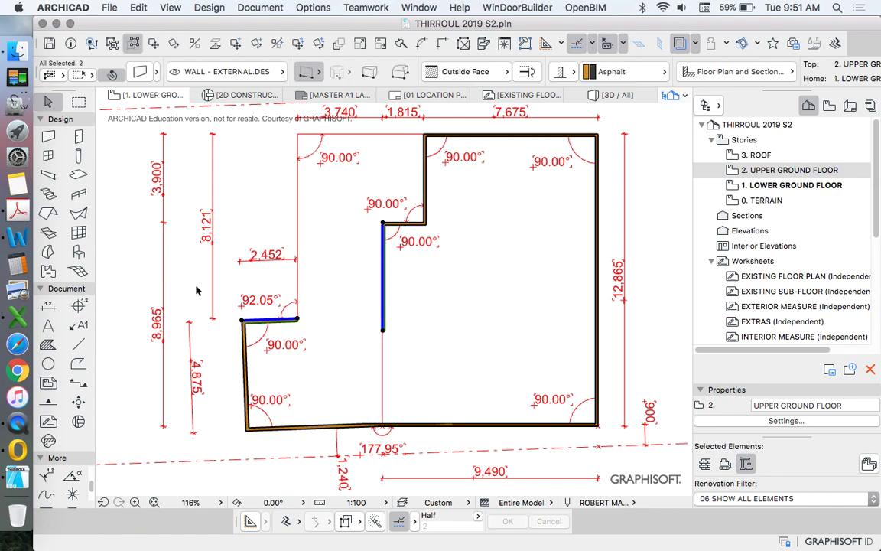
pyautogui.scroll(-3, 264, 303)
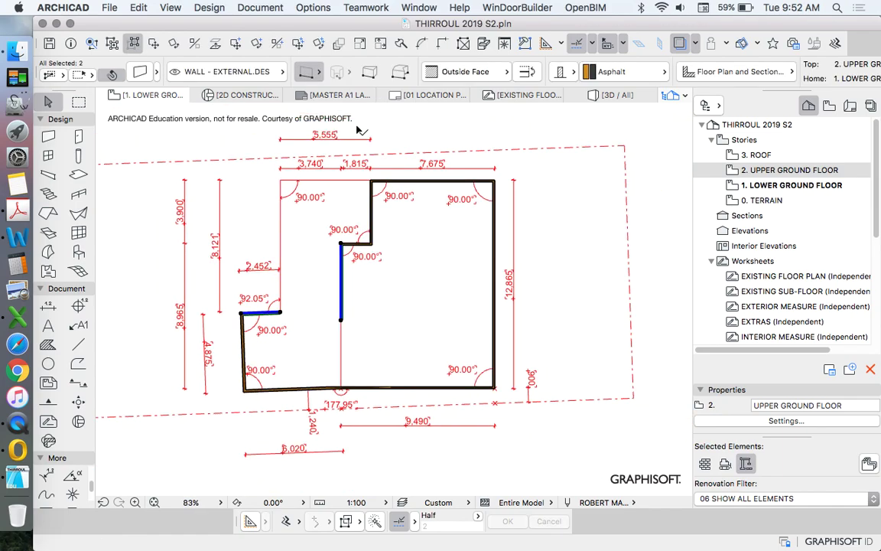
pyautogui.click(443, 46)
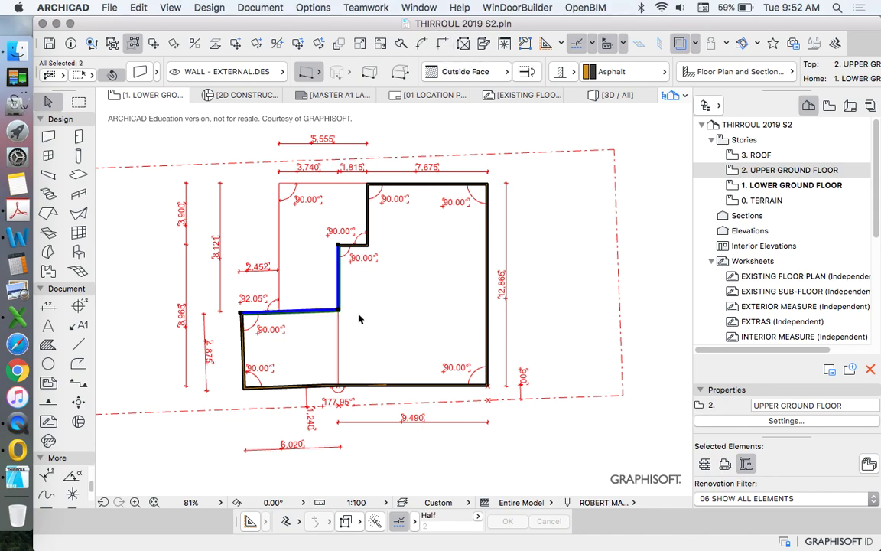
pyautogui.press('Escape')
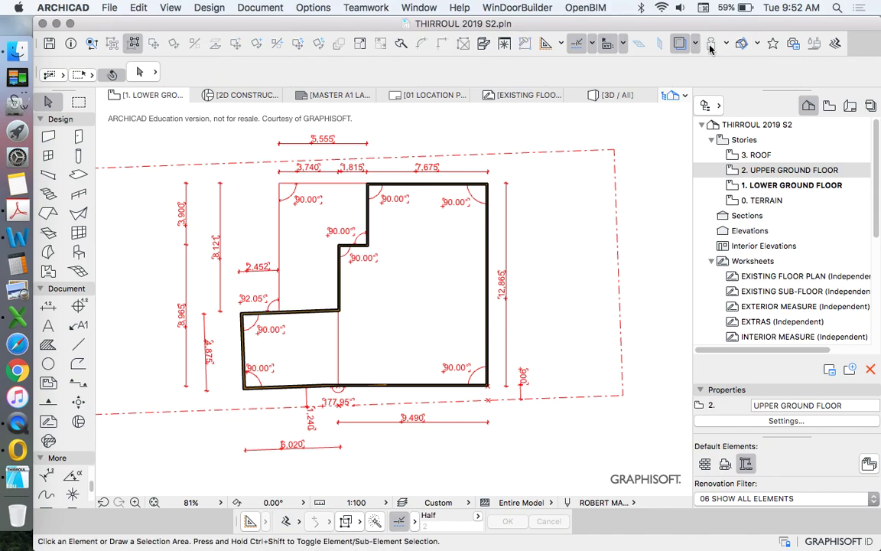
# Step: Hide the red dimension lines and zoom around the wall outline
pyautogui.click(610, 44)
pyautogui.scroll(5, 306, 301)
pyautogui.scroll(-3, 392, 275)
pyautogui.scroll(-2, 429, 278)
pyautogui.scroll(3, 436, 257)
pyautogui.scroll(-4, 401, 350)
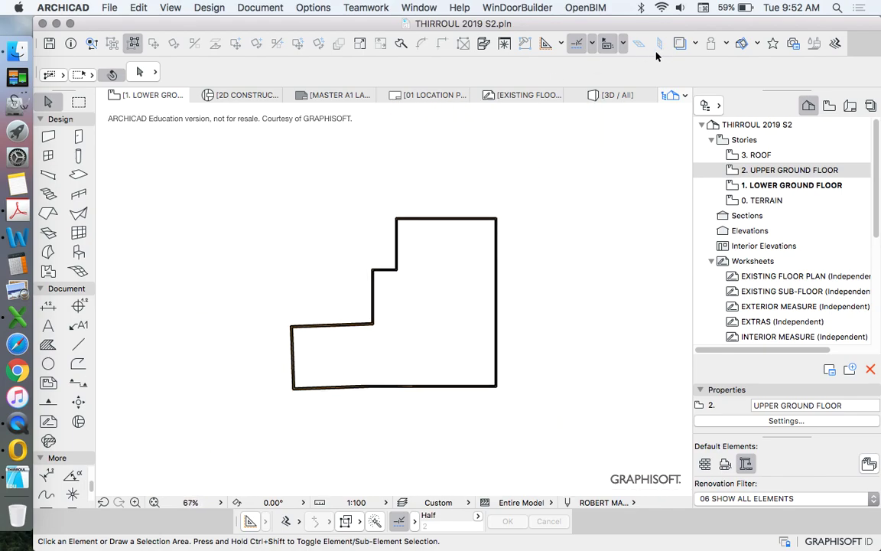
# Step: Bring back the red dimensions and angles and zoom in and out to review the outline
pyautogui.click(679, 43)
pyautogui.scroll(4, 350, 315)
pyautogui.scroll(-1, 401, 331)
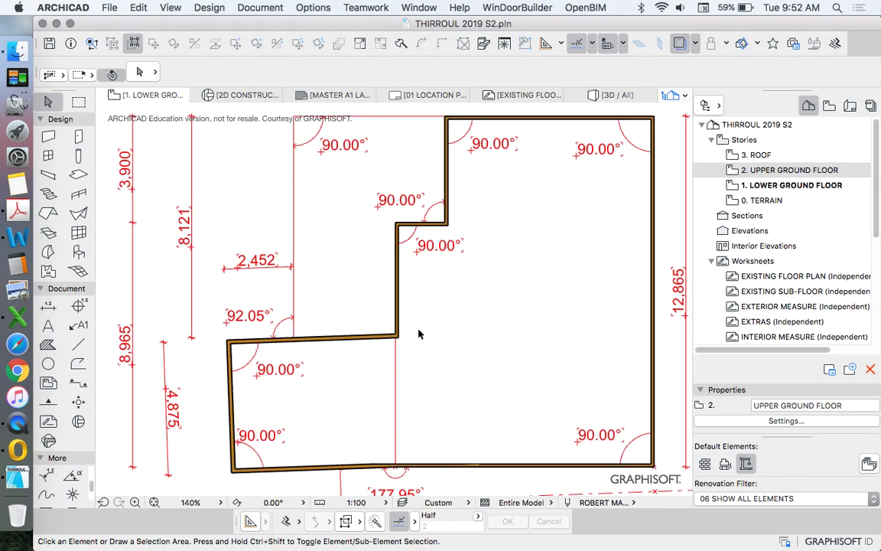
pyautogui.scroll(-2, 433, 360)
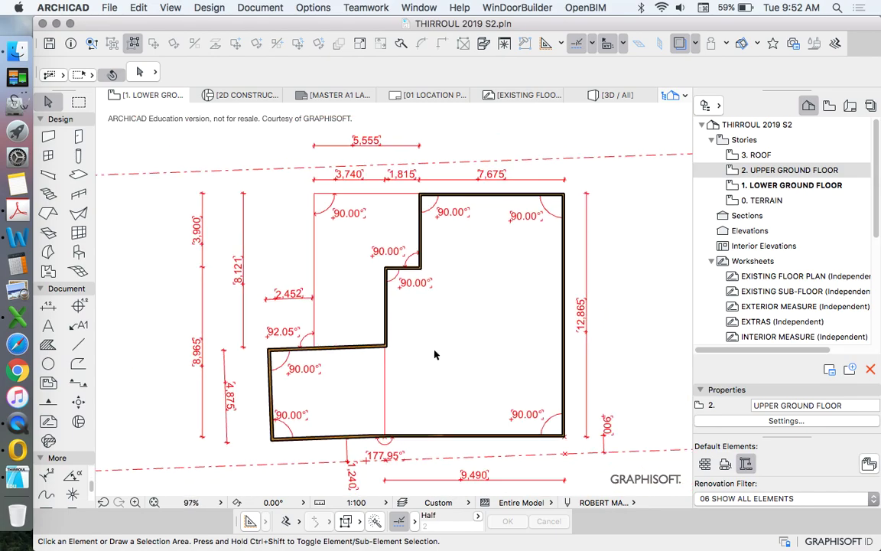
pyautogui.scroll(3, 371, 253)
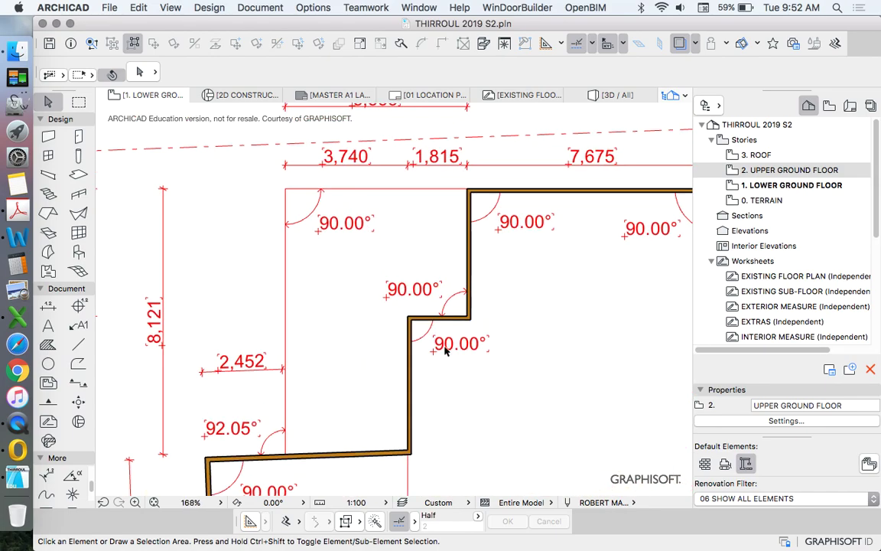
pyautogui.scroll(-1, 387, 206)
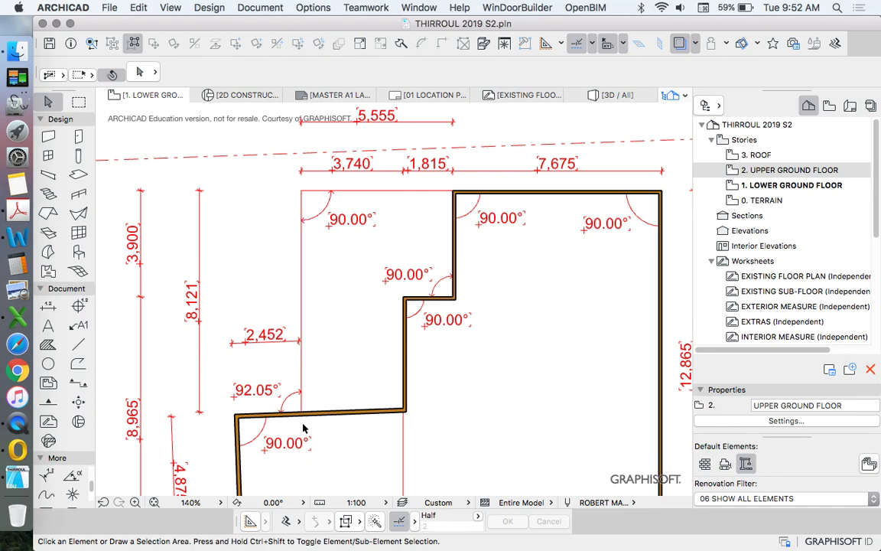
pyautogui.scroll(-2, 328, 316)
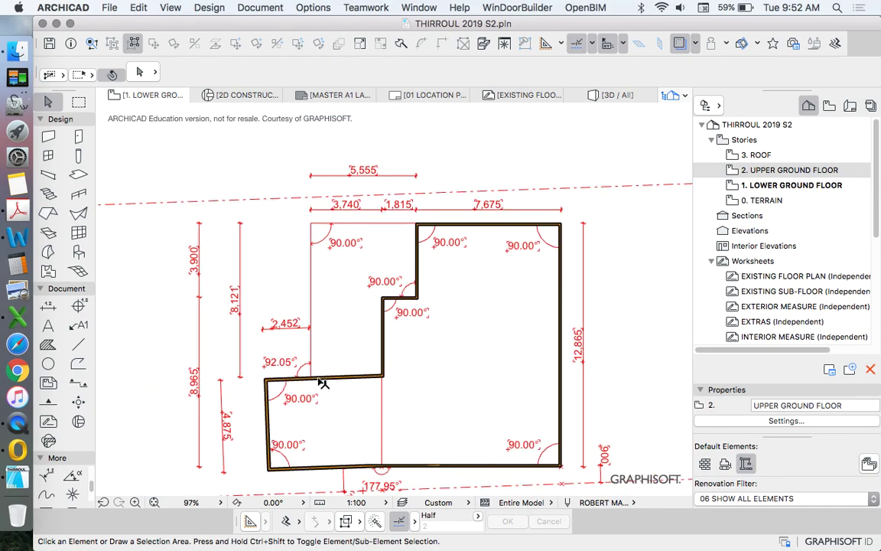
# Step: Draw a wall along the upper floor's top-left 3,740 edge to the top-left corner
pyautogui.press('w')
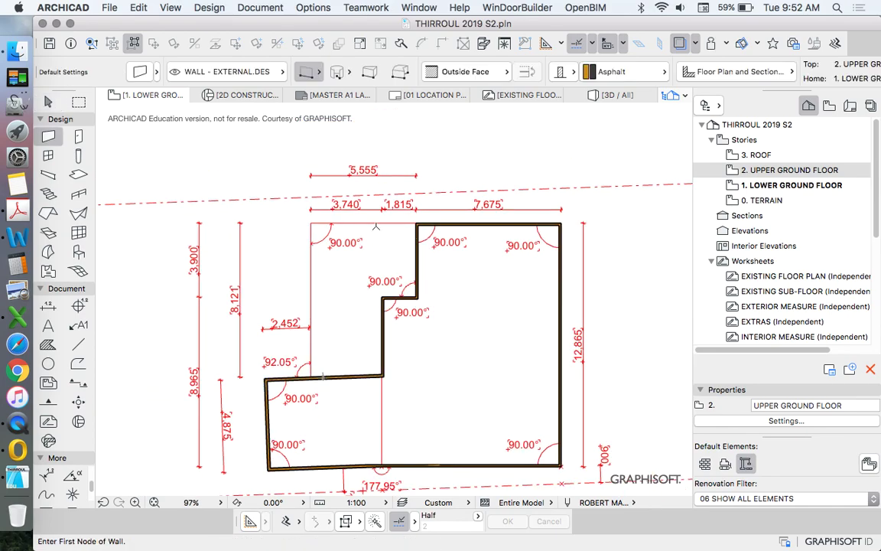
pyautogui.scroll(10, 352, 237)
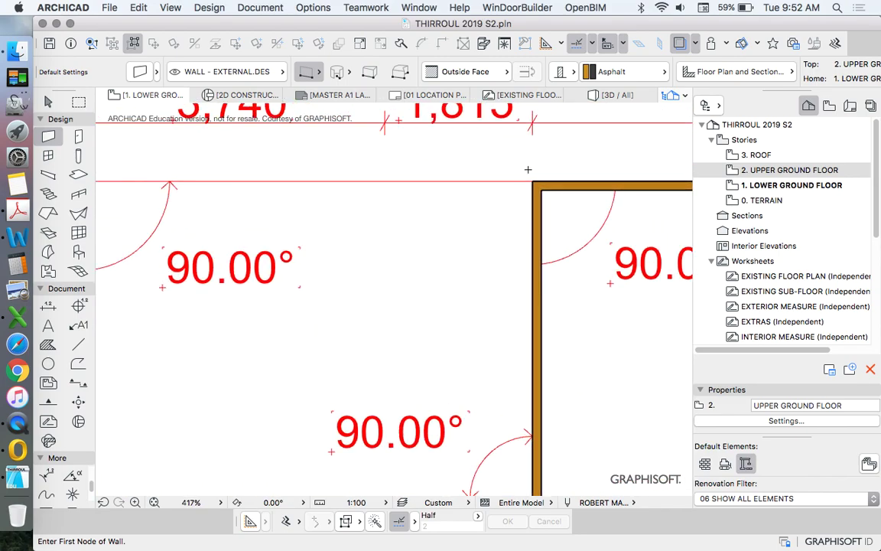
pyautogui.click(533, 180)
pyautogui.scroll(-5, 503, 173)
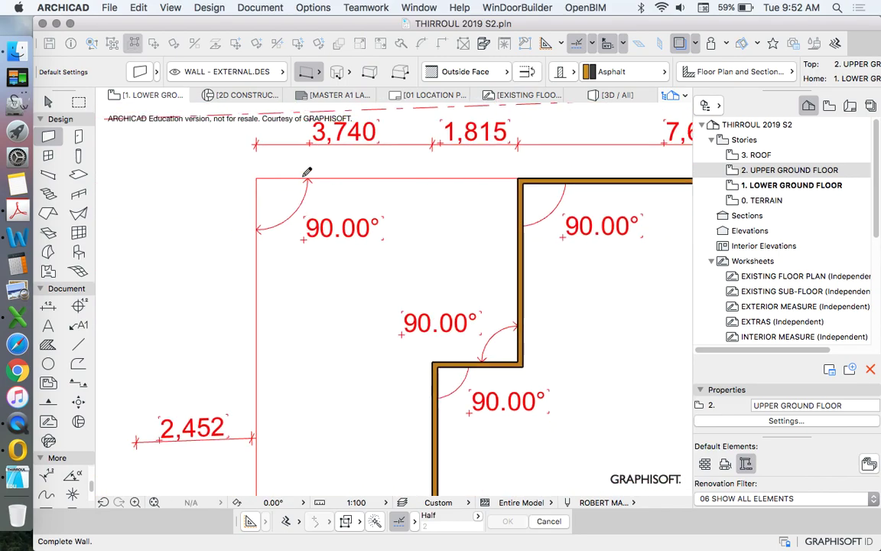
pyautogui.click(257, 179)
# Step: Draw the left-side wall from the top-left corner down to the lower horizontal wall
pyautogui.click(257, 181)
pyautogui.scroll(-5, 299, 300)
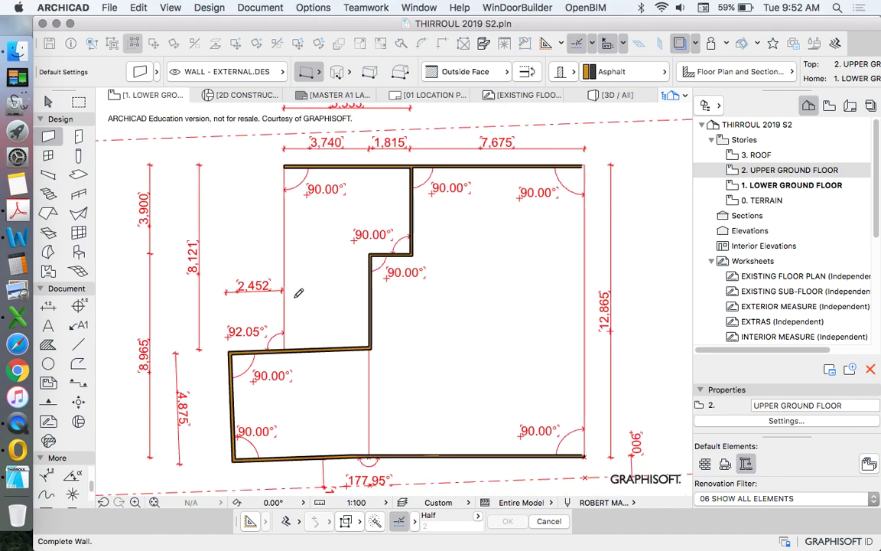
pyautogui.scroll(5, 293, 352)
pyautogui.scroll(3, 272, 336)
pyautogui.click(265, 353)
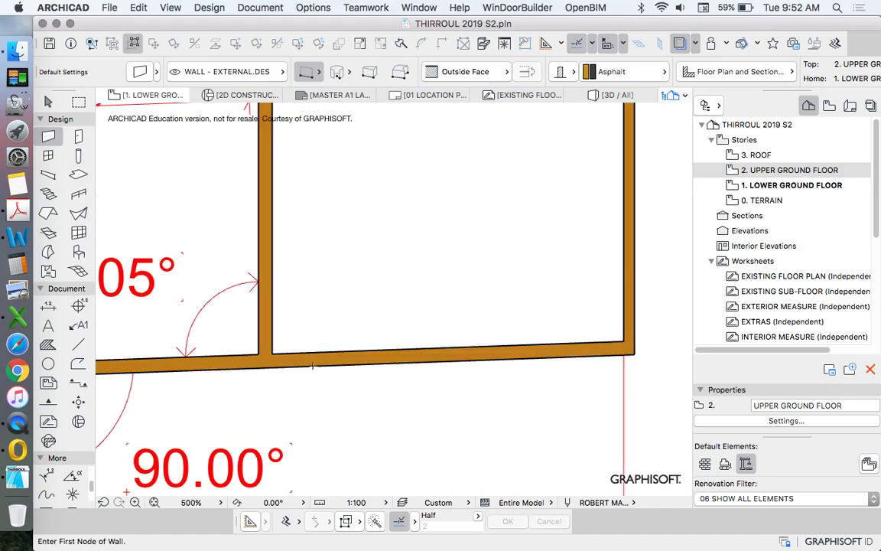
pyautogui.scroll(-5, 308, 355)
pyautogui.scroll(-3, 320, 370)
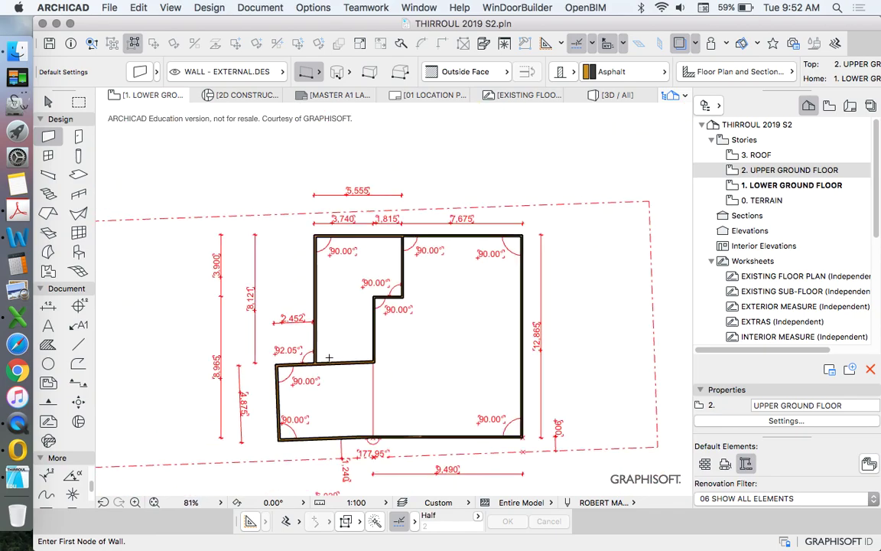
pyautogui.scroll(3, 420, 374)
pyautogui.scroll(-3, 406, 321)
pyautogui.scroll(3, 396, 305)
pyautogui.scroll(-3, 396, 306)
pyautogui.scroll(2, 390, 321)
pyautogui.press('Escape')
pyautogui.scroll(-3, 382, 359)
pyautogui.scroll(-1, 367, 382)
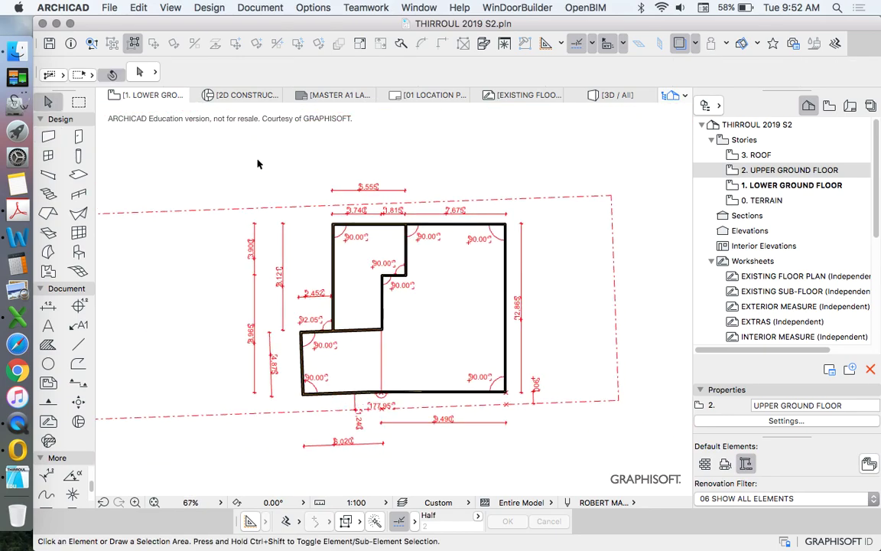
# Step: Set the building material of the five left-side walls to Concrete Block
pyautogui.moveTo(254, 159); pyautogui.dragTo(361, 405)
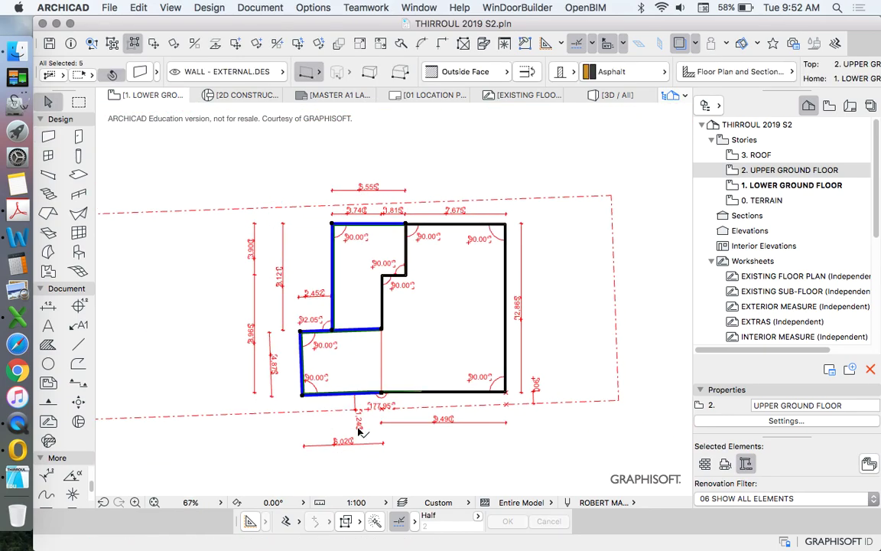
pyautogui.click(140, 71)
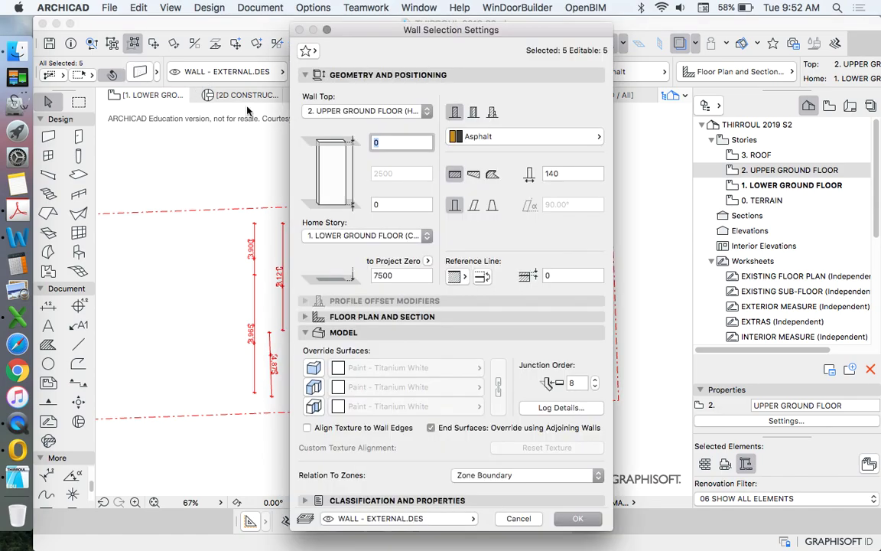
pyautogui.click(516, 136)
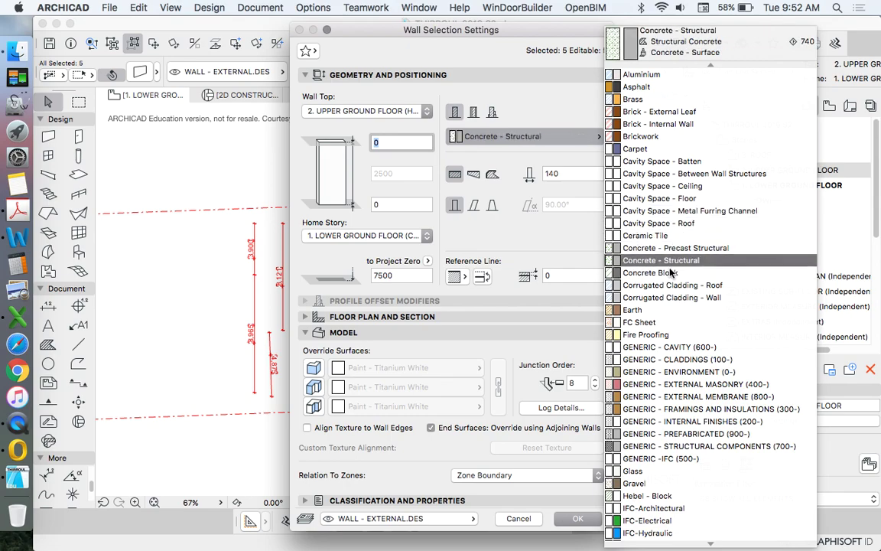
pyautogui.click(658, 273)
pyautogui.click(579, 519)
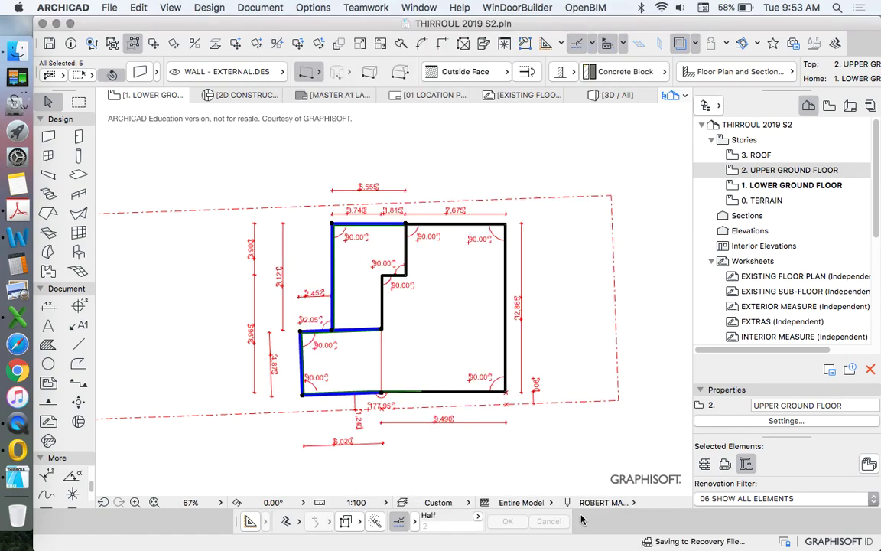
pyautogui.click(328, 150)
pyautogui.scroll(10, 344, 231)
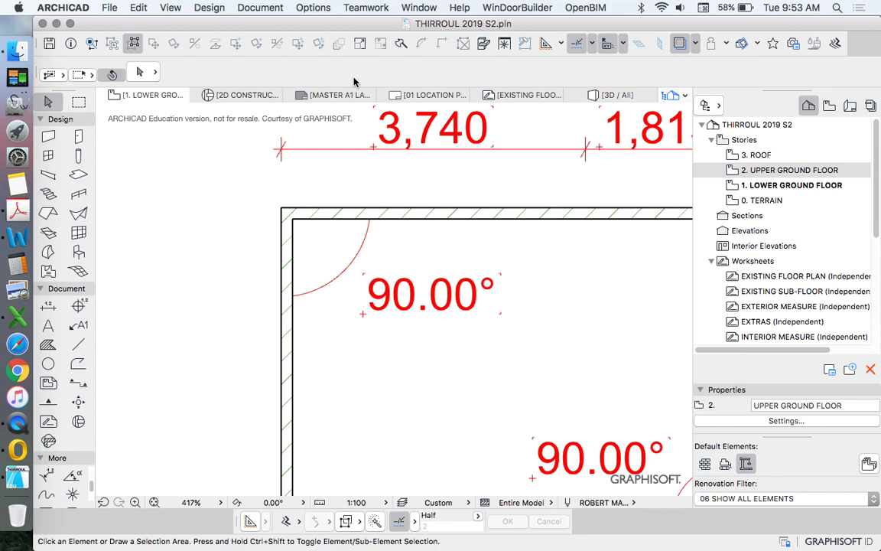
pyautogui.scroll(5, 327, 216)
pyautogui.scroll(-10, 237, 221)
pyautogui.scroll(-2, 287, 397)
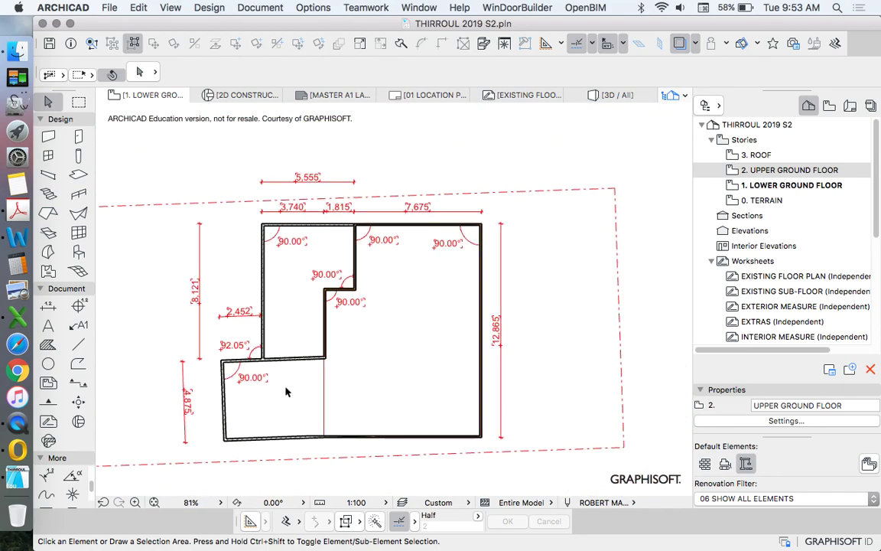
pyautogui.scroll(3, 344, 413)
pyautogui.scroll(1, 356, 456)
pyautogui.scroll(5, 356, 456)
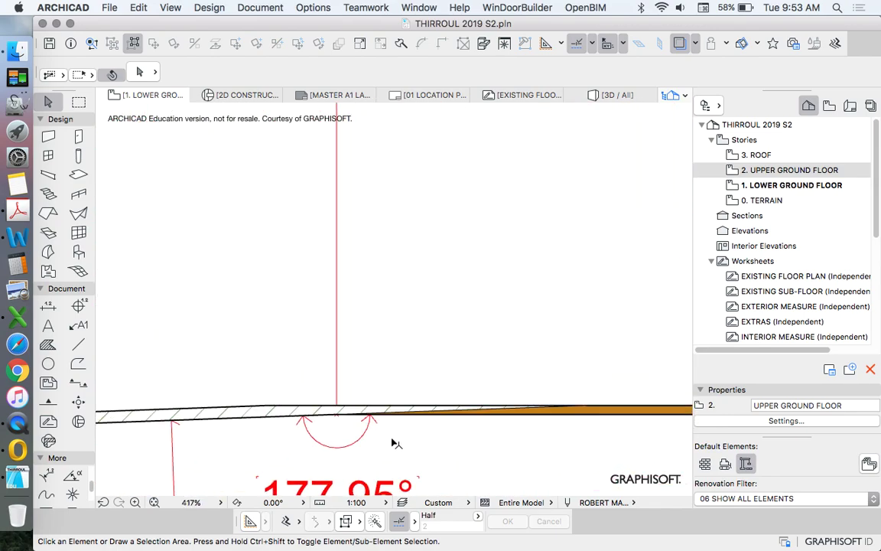
pyautogui.click(568, 420)
pyautogui.scroll(-2, 570, 419)
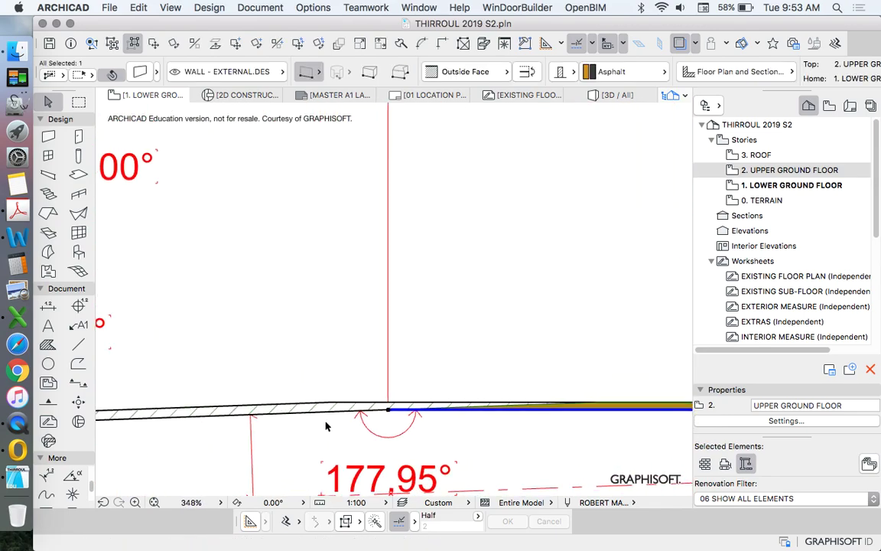
pyautogui.scroll(2, 572, 405)
pyautogui.click(572, 406)
pyautogui.scroll(-2, 573, 403)
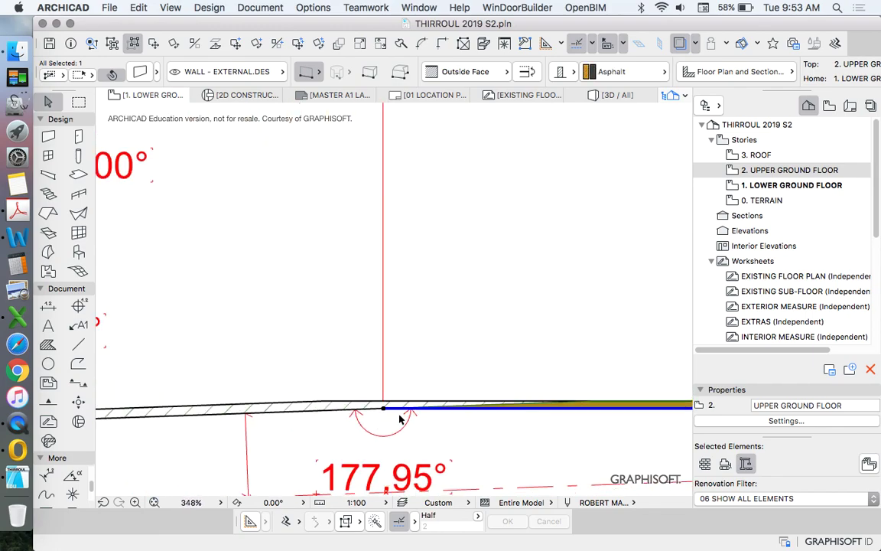
pyautogui.scroll(-2, 383, 409)
pyautogui.scroll(-2, 359, 409)
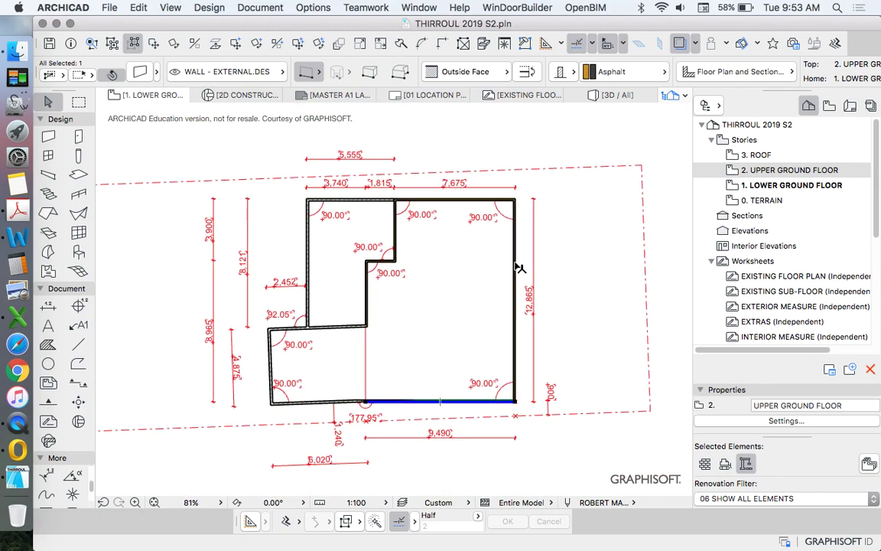
pyautogui.keyDown('shift'); pyautogui.click(515, 268); pyautogui.keyUp('shift')
# Step: Group the top-right and middle walls into one six-wall group
pyautogui.keyDown('shift'); pyautogui.click(419, 200); pyautogui.keyUp('shift')
pyautogui.keyDown('shift'); pyautogui.moveTo(416, 289); pyautogui.dragTo(337, 238); pyautogui.keyUp('shift')
pyautogui.click(138, 7)
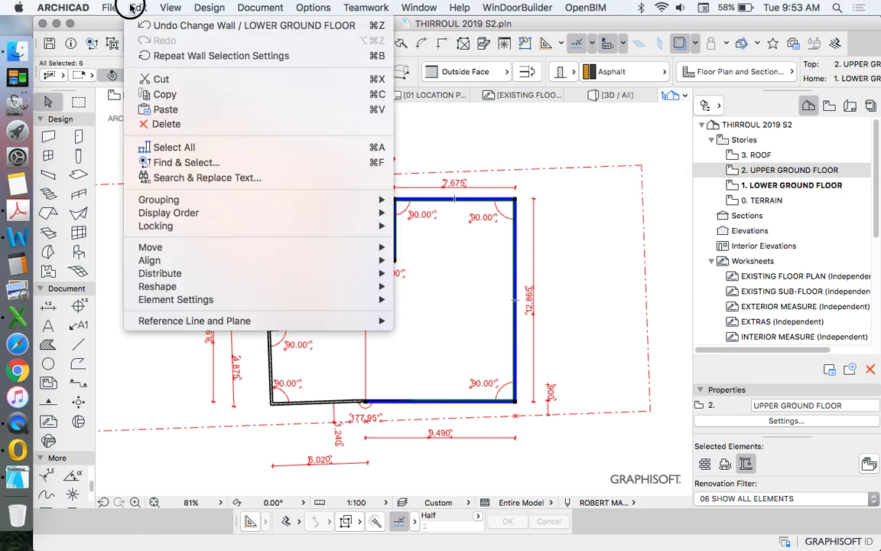
pyautogui.moveTo(387, 200)
pyautogui.click(416, 200)
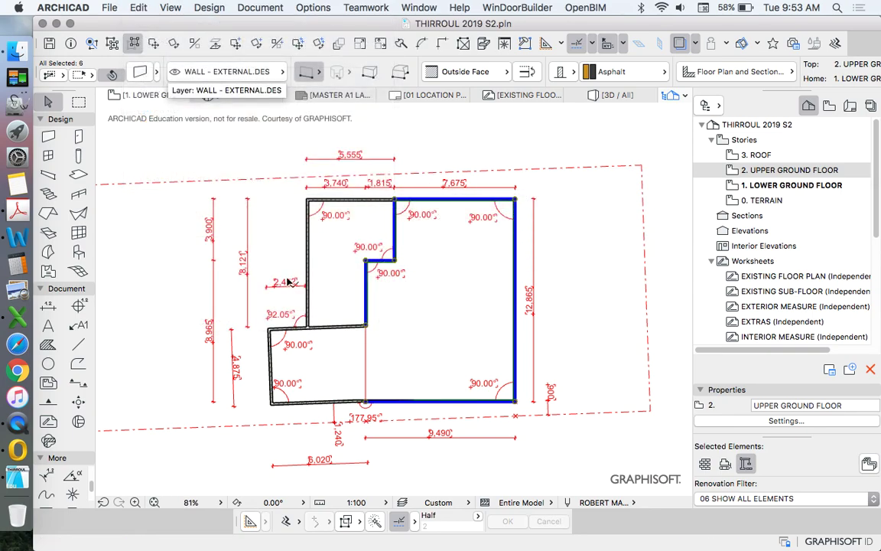
# Step: Group the three lower-left walls together
pyautogui.moveTo(281, 328); pyautogui.dragTo(291, 417)
pyautogui.click(139, 7)
pyautogui.moveTo(261, 200)
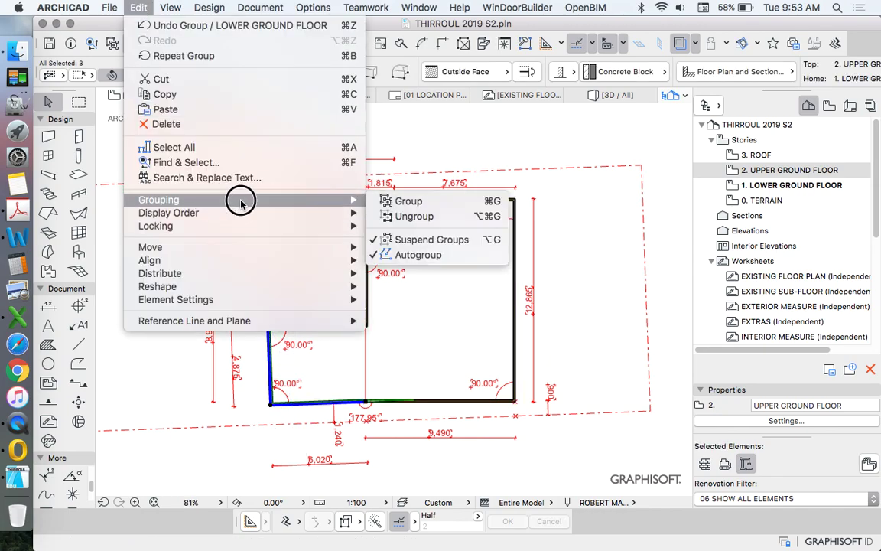
pyautogui.click(390, 201)
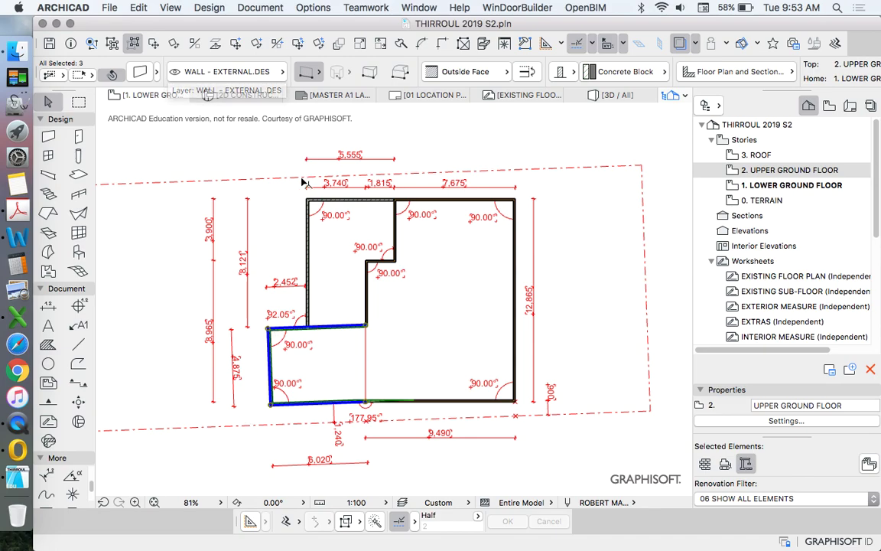
# Step: Group the top-left and upper-left walls, then select the notch's short vertical wall
pyautogui.click(336, 189)
pyautogui.click(312, 186)
pyautogui.click(138, 8)
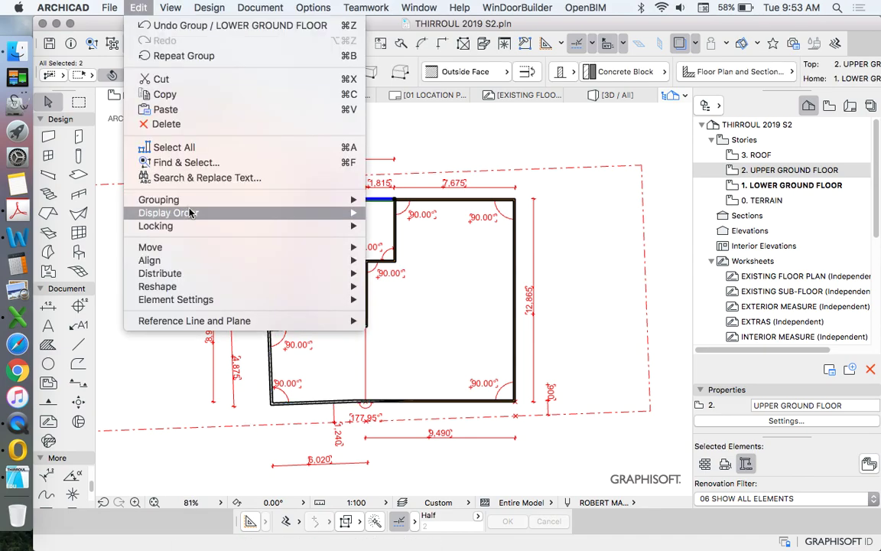
pyautogui.click(388, 199)
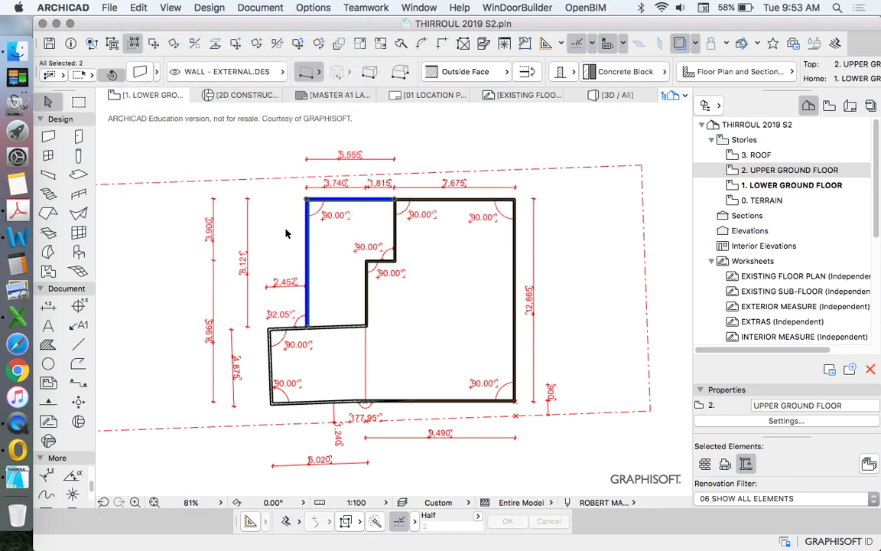
pyautogui.click(403, 256)
pyautogui.click(394, 249)
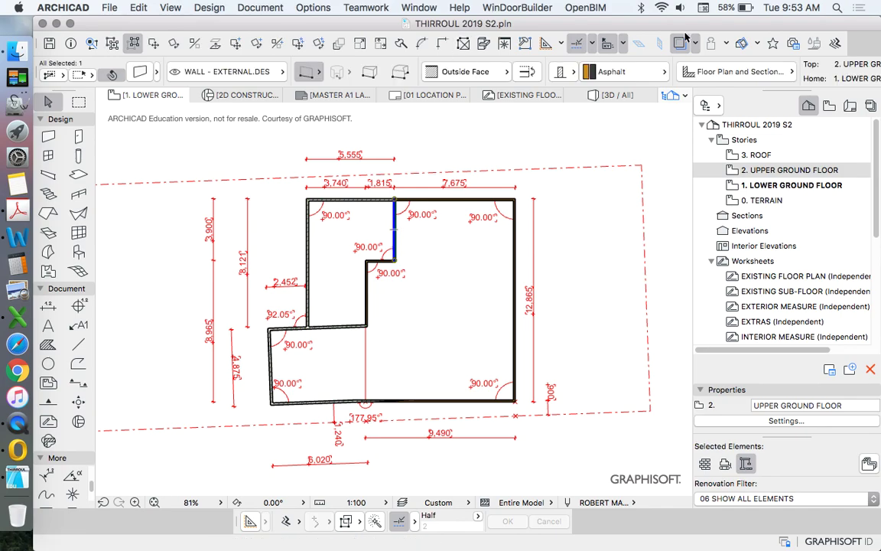
# Step: Change the six right-hand walls' building material from Asphalt to Brickwork
pyautogui.keyDown('shift'); pyautogui.click(501, 201); pyautogui.keyUp('shift')
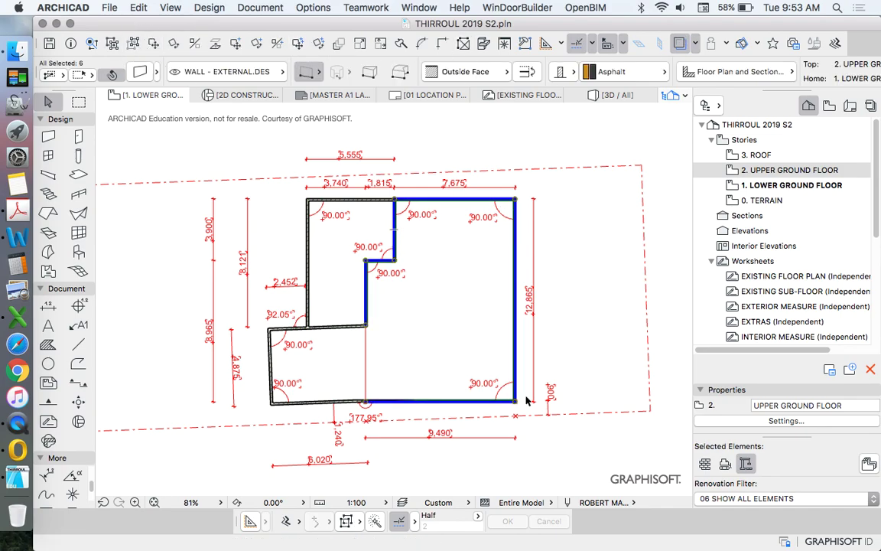
pyautogui.click(140, 71)
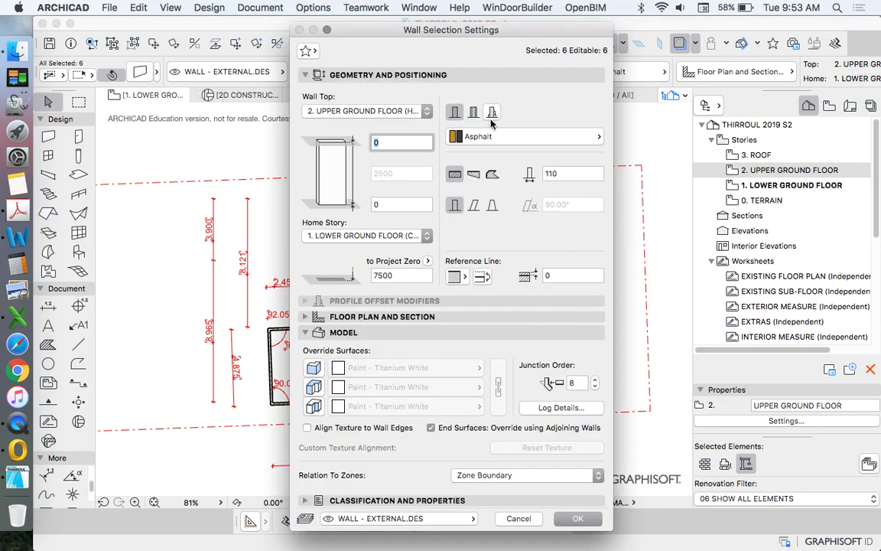
pyautogui.click(492, 136)
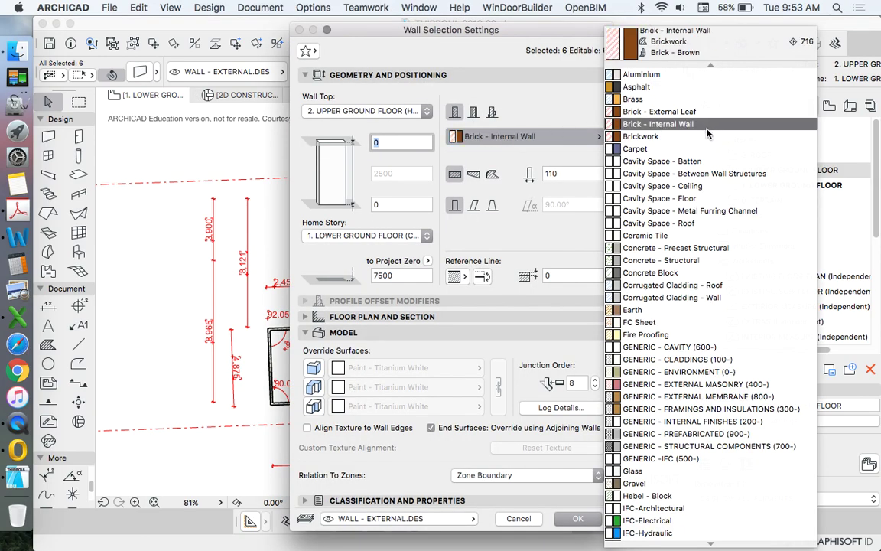
pyautogui.click(642, 140)
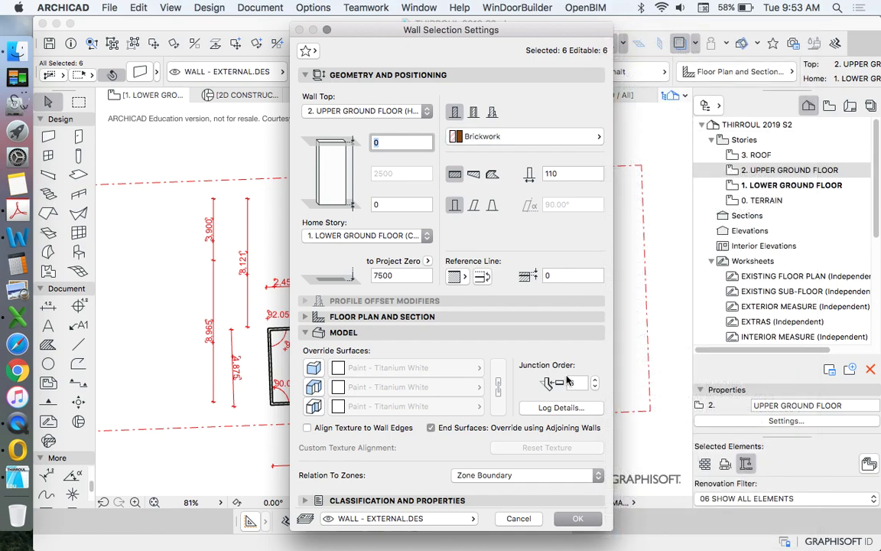
pyautogui.click(575, 519)
pyautogui.click(399, 462)
pyautogui.scroll(8, 355, 379)
pyautogui.scroll(-3, 374, 353)
pyautogui.scroll(5, 394, 340)
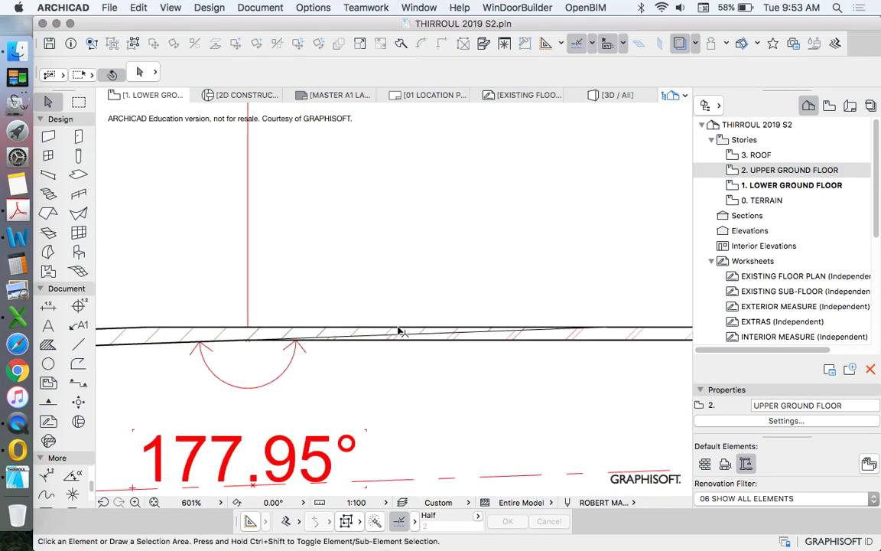
pyautogui.click(416, 332)
pyautogui.scroll(-3, 311, 341)
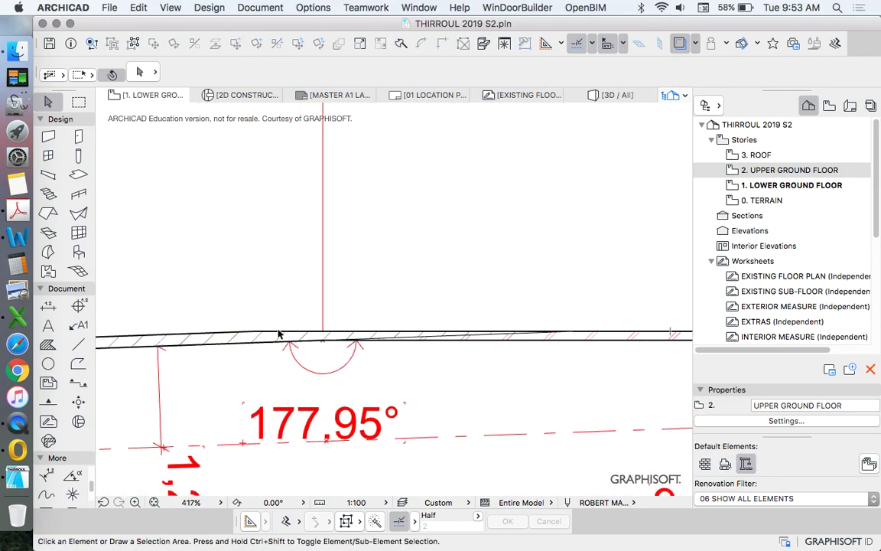
pyautogui.scroll(5, 295, 333)
pyautogui.scroll(-2, 283, 317)
pyautogui.scroll(-3, 306, 333)
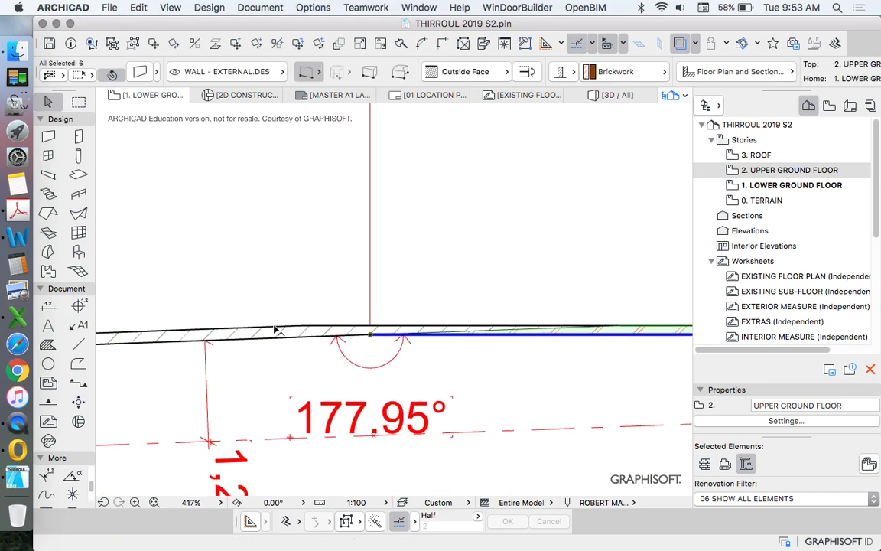
pyautogui.click(276, 334)
pyautogui.scroll(5, 290, 337)
pyautogui.scroll(-2, 312, 313)
pyautogui.click(601, 324)
pyautogui.scroll(-4, 373, 317)
pyautogui.scroll(2, 515, 309)
pyautogui.click(434, 325)
pyautogui.scroll(4, 413, 314)
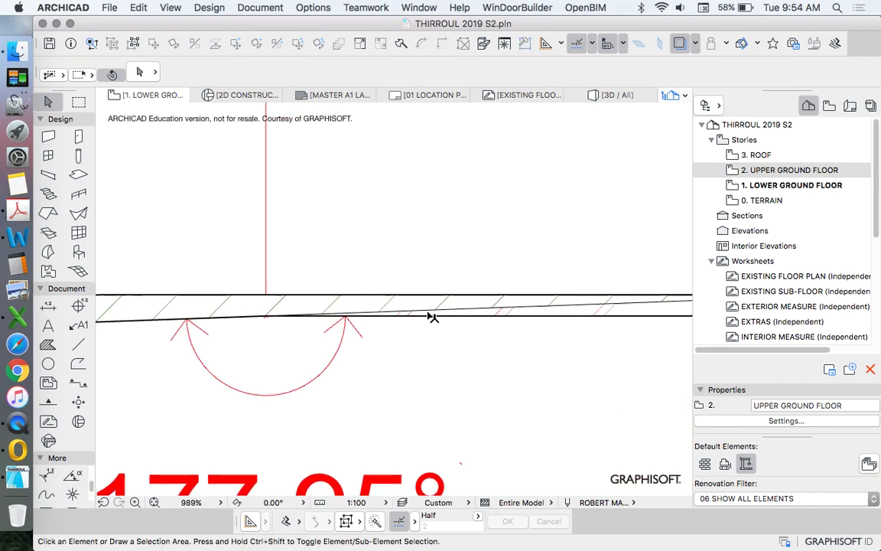
pyautogui.scroll(-4, 429, 310)
pyautogui.scroll(-2, 459, 310)
pyautogui.scroll(3, 428, 314)
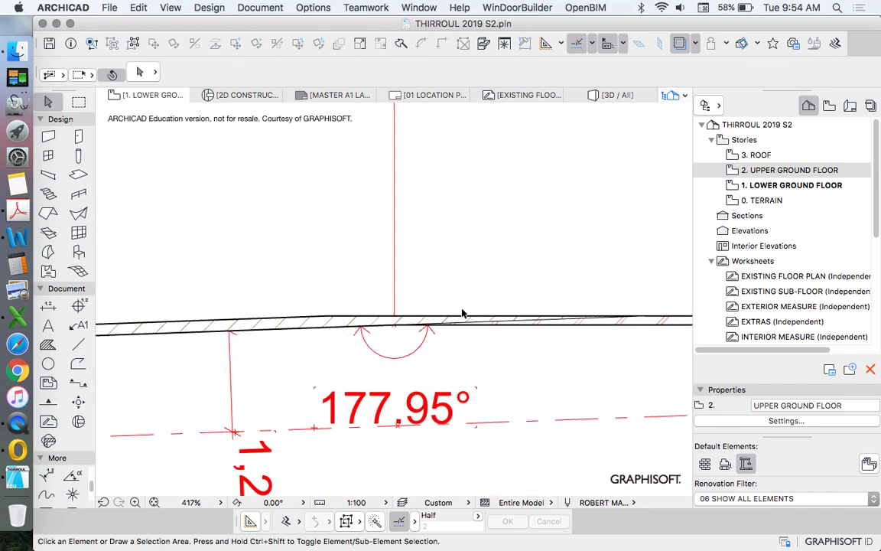
pyautogui.click(388, 322)
pyautogui.click(369, 314)
pyautogui.scroll(5, 366, 316)
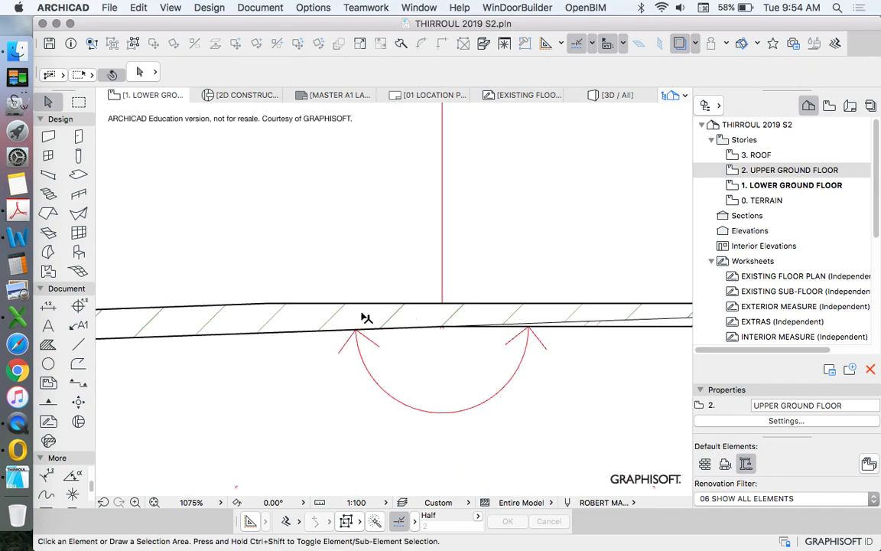
pyautogui.click(370, 307)
pyautogui.scroll(-5, 398, 310)
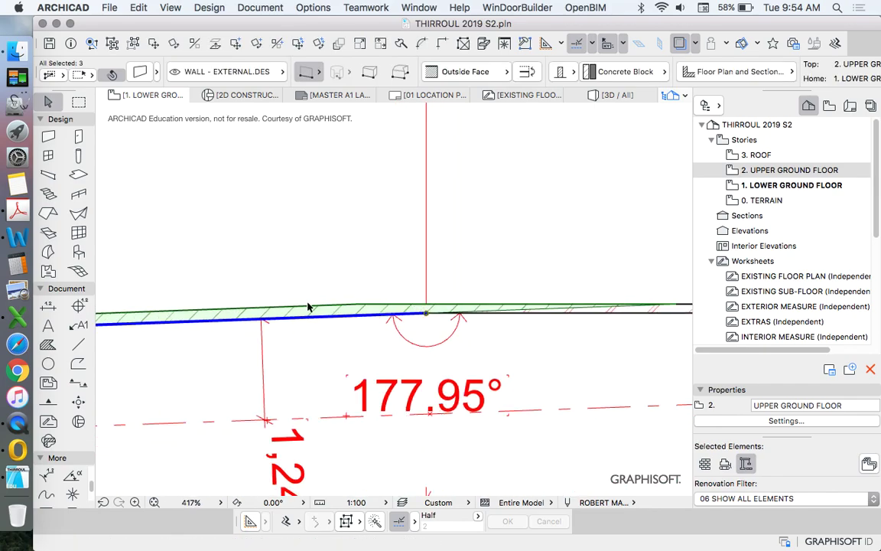
pyautogui.scroll(-4, 321, 306)
pyautogui.scroll(3, 367, 302)
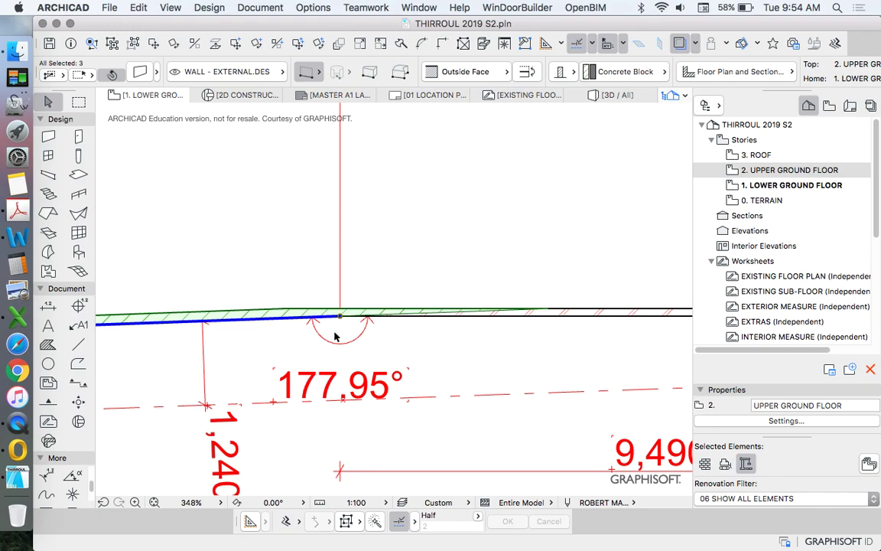
pyautogui.scroll(-5, 369, 309)
pyautogui.scroll(1, 368, 299)
pyautogui.scroll(5, 372, 346)
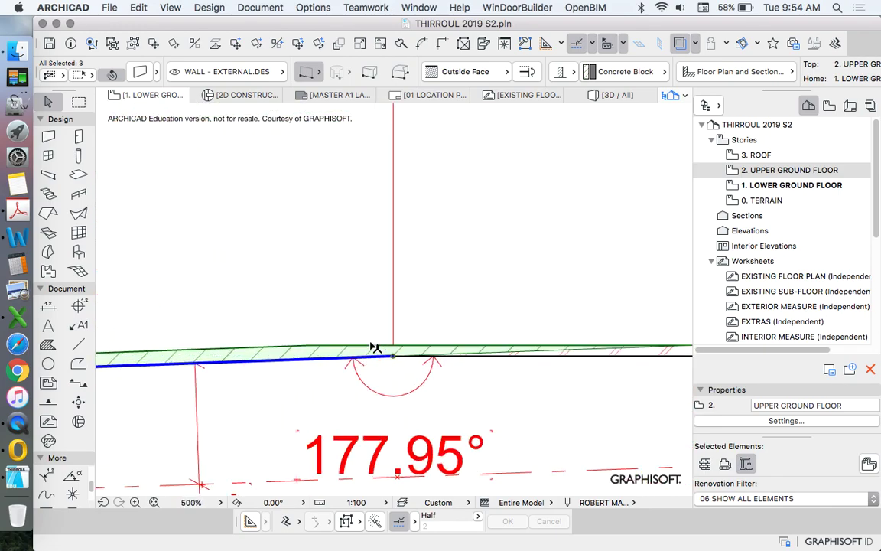
pyautogui.press('Escape')
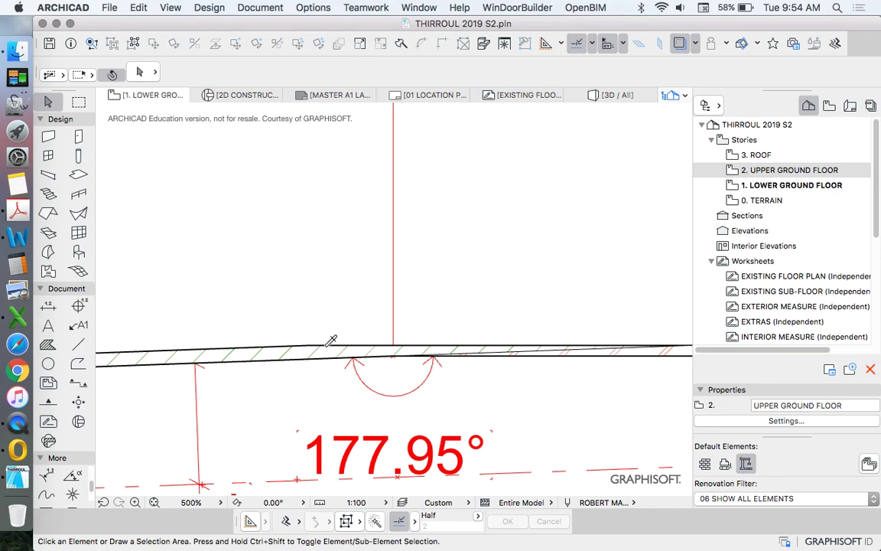
pyautogui.scroll(-4, 342, 356)
pyautogui.click(482, 350)
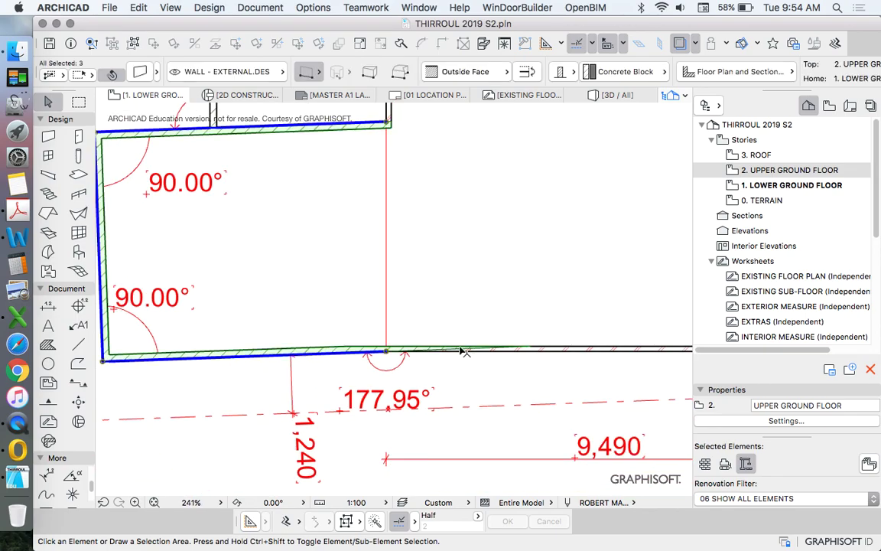
pyautogui.press('Escape')
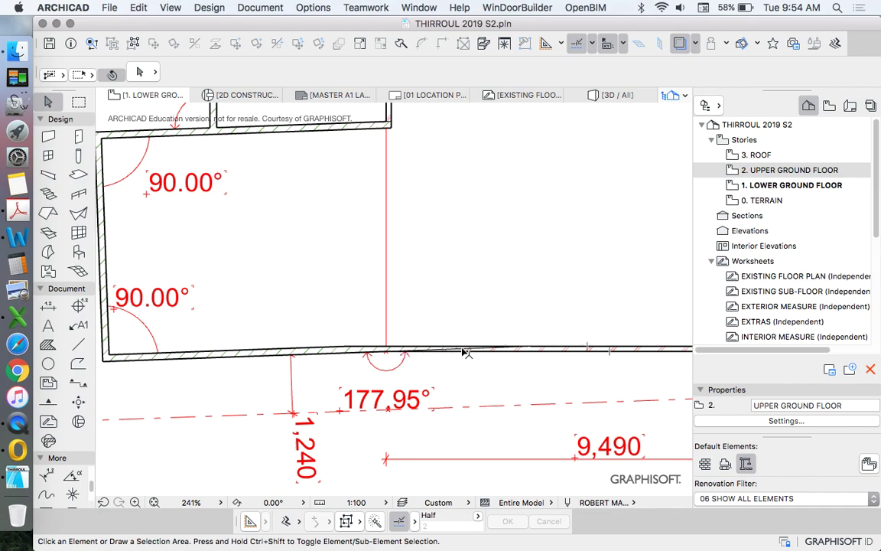
pyautogui.click(299, 350)
pyautogui.press('Escape')
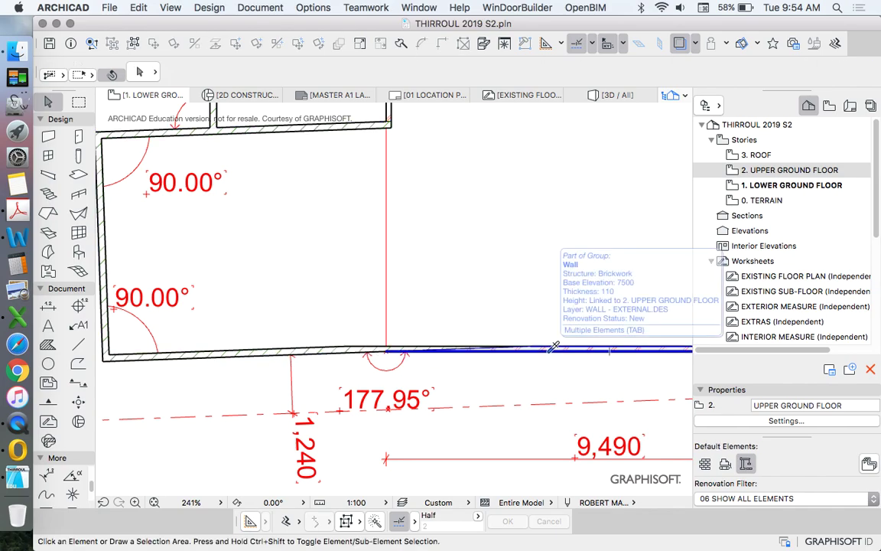
# Step: Using the brick wall's settings, draw a 230-long pier side from the brick–block junction
pyautogui.keyDown('alt'); pyautogui.click(549, 346); pyautogui.keyUp('alt')
pyautogui.scroll(5, 371, 353)
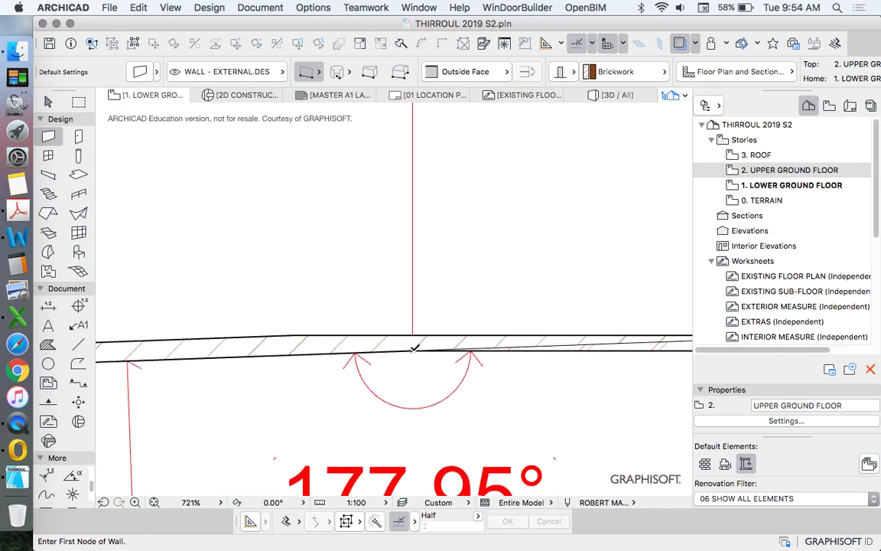
pyautogui.click(412, 350)
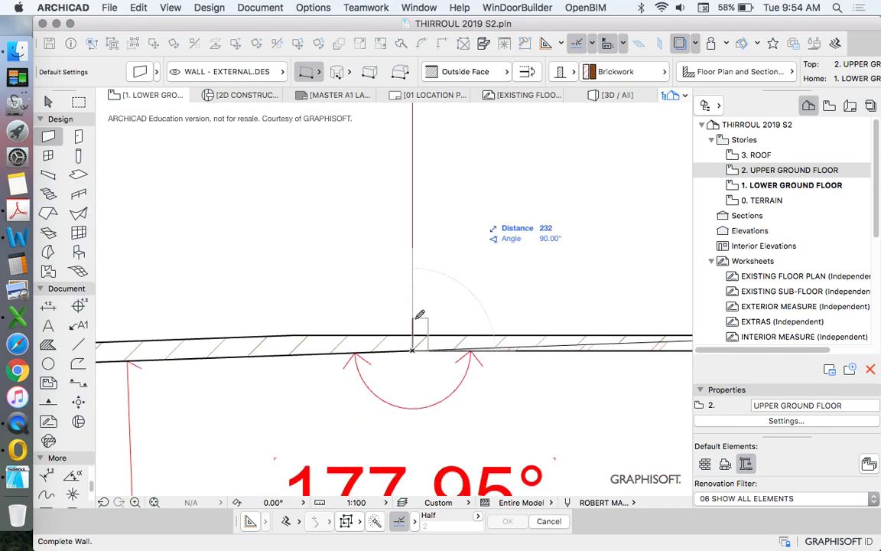
pyautogui.press('super')
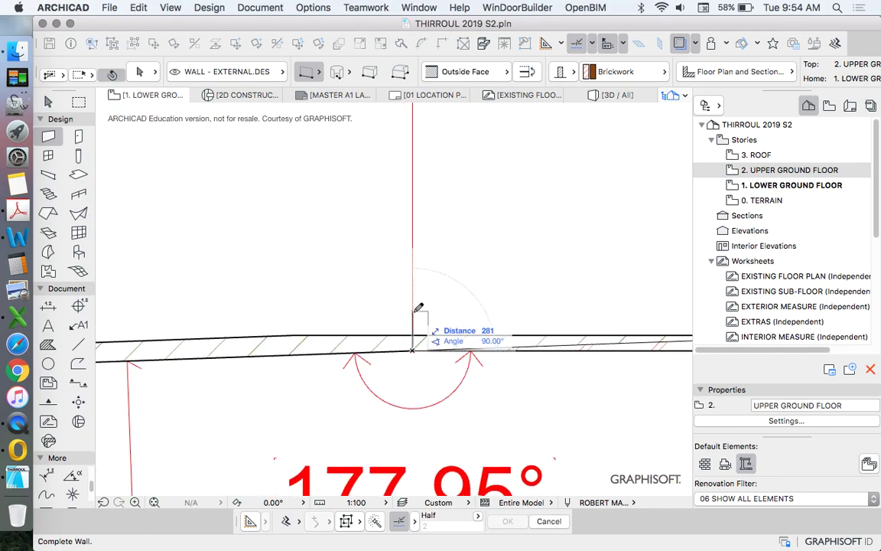
pyautogui.press('Tab')
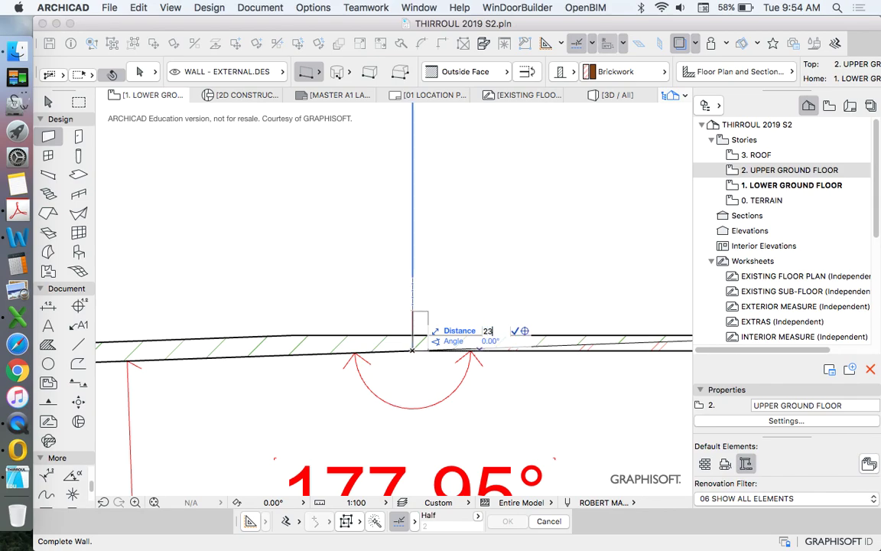
pyautogui.press('Return')
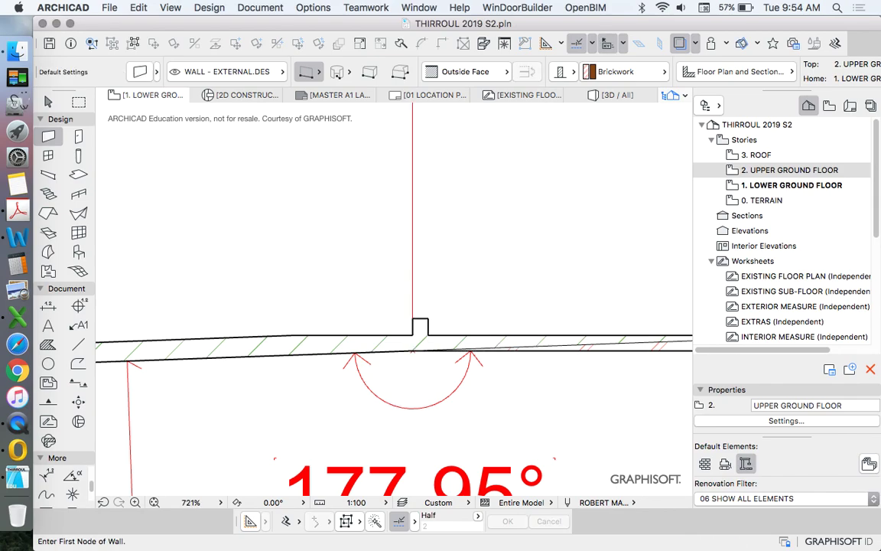
# Step: Draw the 350-long pier face, cancel the return wall, and reselect the six brick walls
pyautogui.click(412, 318)
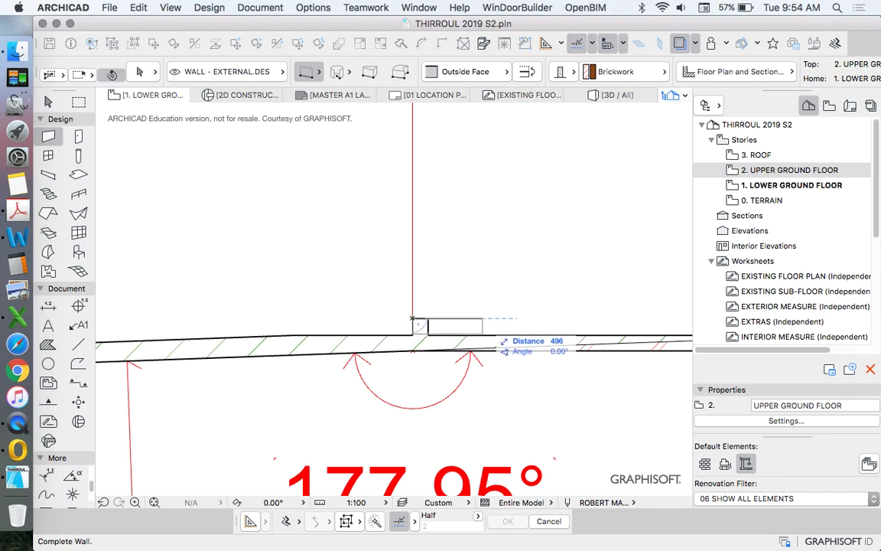
pyautogui.press('Tab')
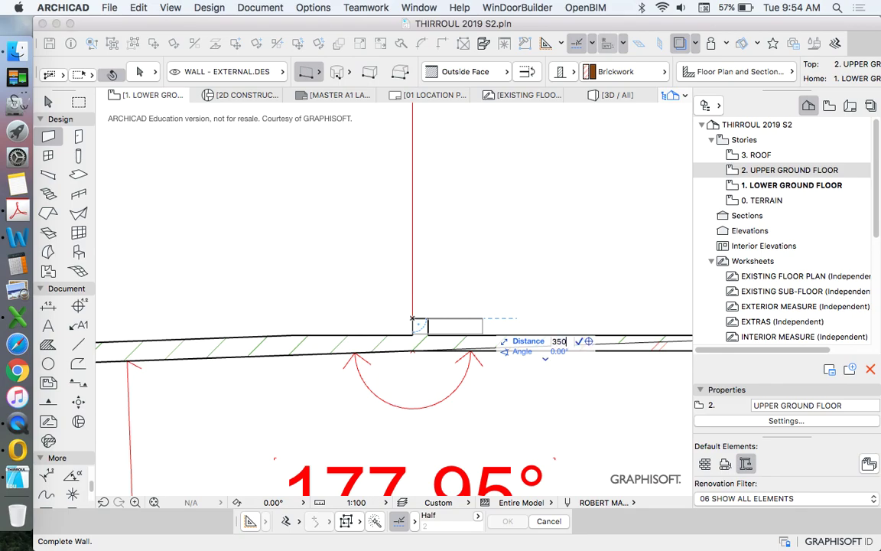
pyautogui.press('Return')
pyautogui.click(461, 319)
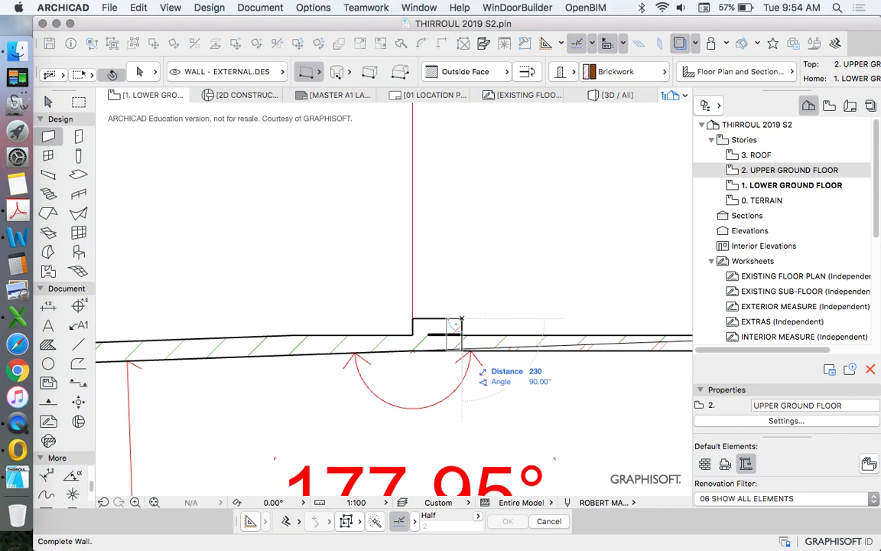
pyautogui.press('Escape')
pyautogui.press('super+a')
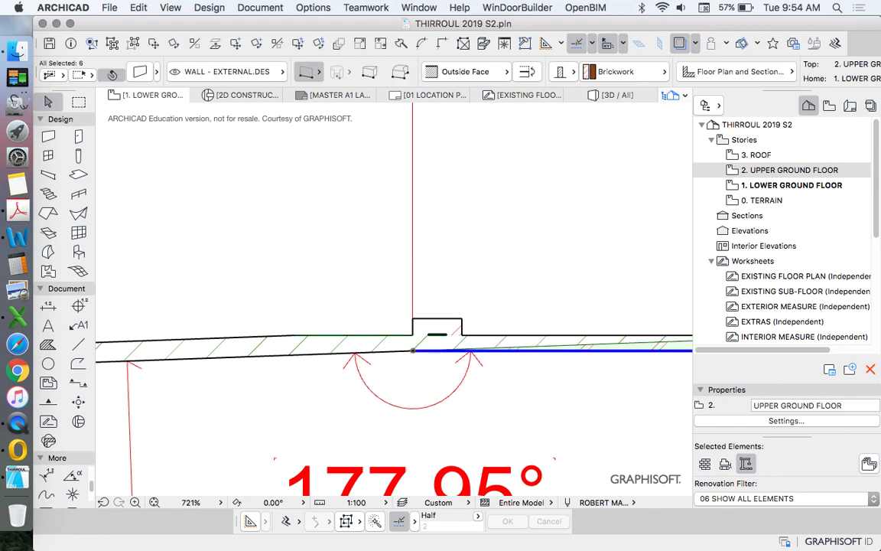
pyautogui.scroll(5, 391, 341)
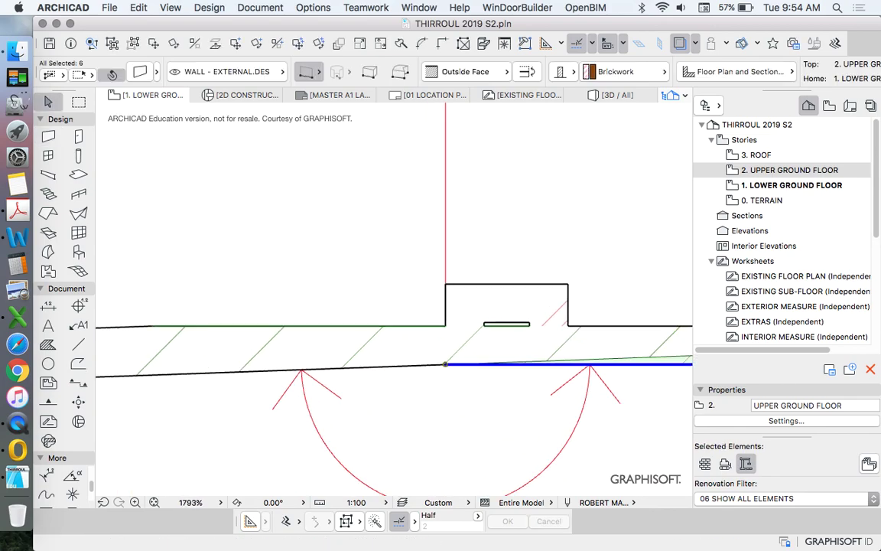
# Step: Draw a 390-long brickwork wall up from the junction corner with copied brick settings
pyautogui.click(446, 364)
pyautogui.press('Escape')
pyautogui.press('w')
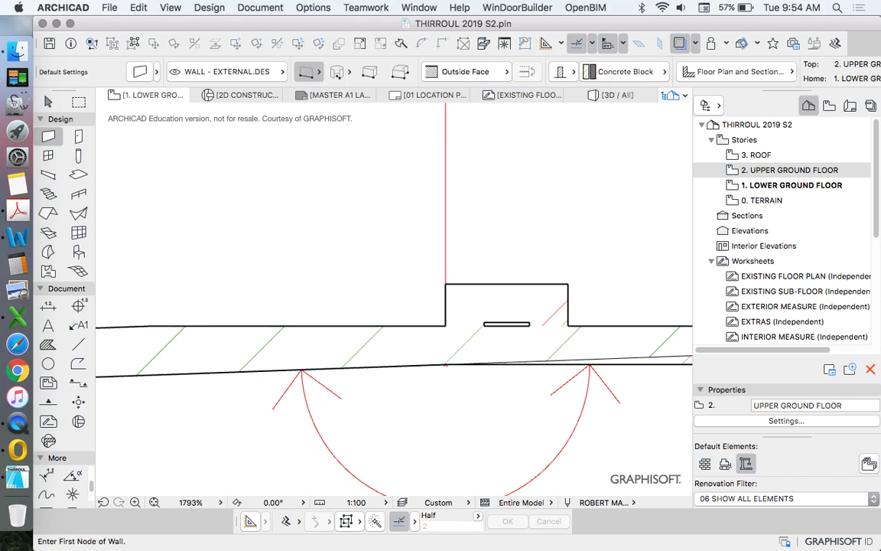
pyautogui.keyDown('alt'); pyautogui.click(445, 364); pyautogui.keyUp('alt')
pyautogui.click(445, 364)
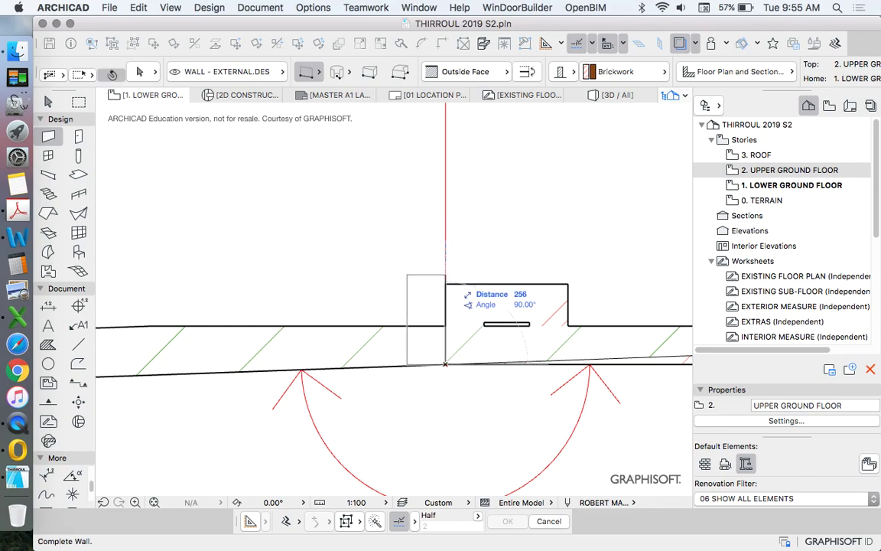
pyautogui.press('Tab')
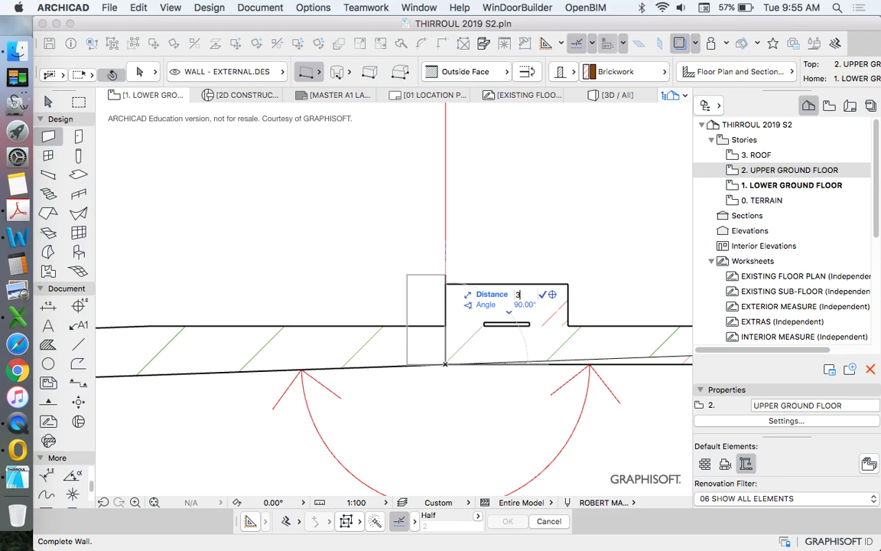
pyautogui.write('390')
pyautogui.press('Return')
pyautogui.press('Escape')
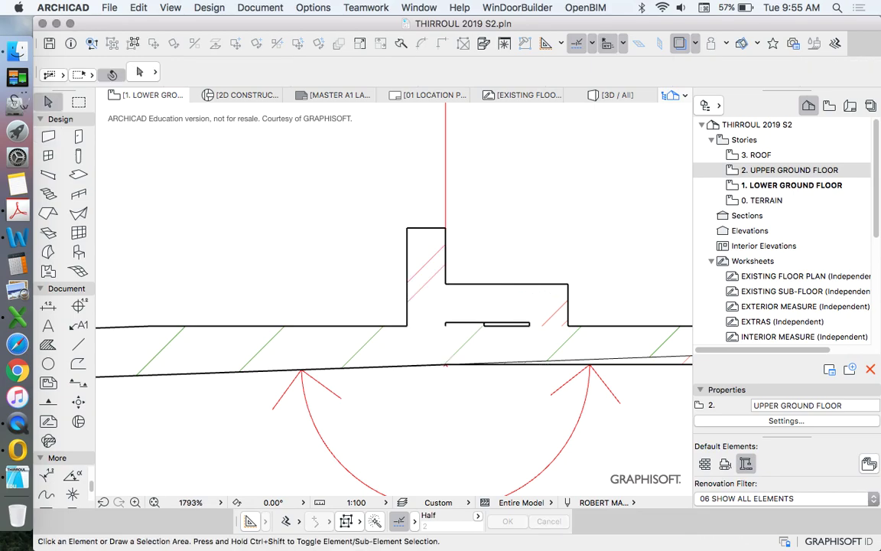
# Step: Undo, then try intersecting the left and right junction walls, dismissing the cannot-intersect warning
pyautogui.hotkey('ctrl', 'z')
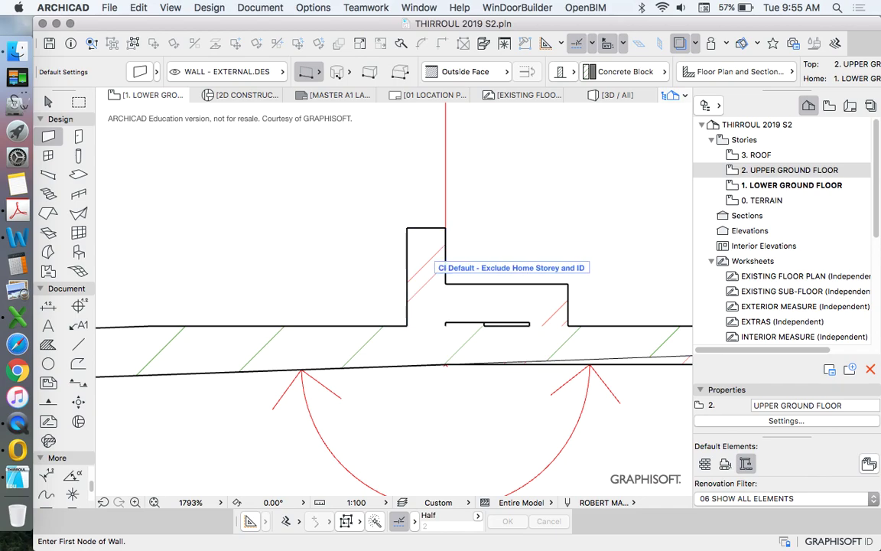
pyautogui.scroll(-15, 445, 364)
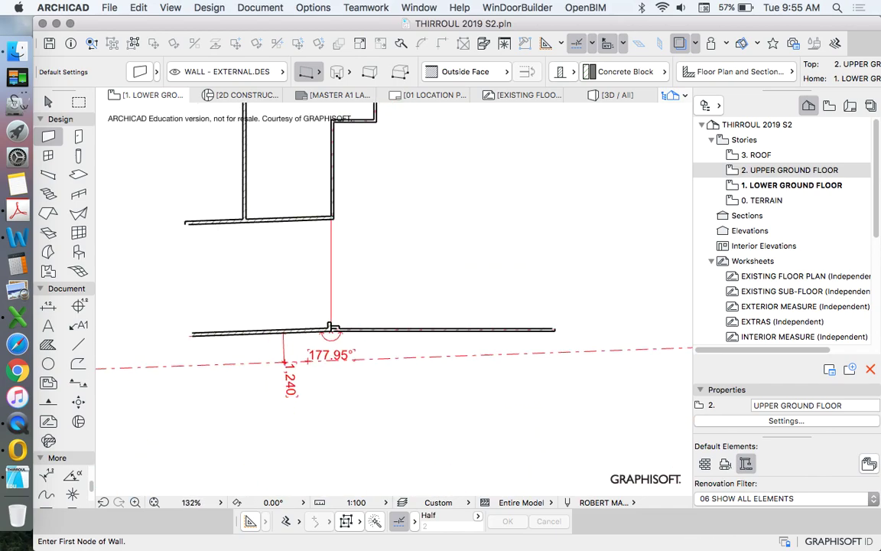
pyautogui.scroll(10, 329, 327)
pyautogui.press('Escape')
pyautogui.click(321, 298)
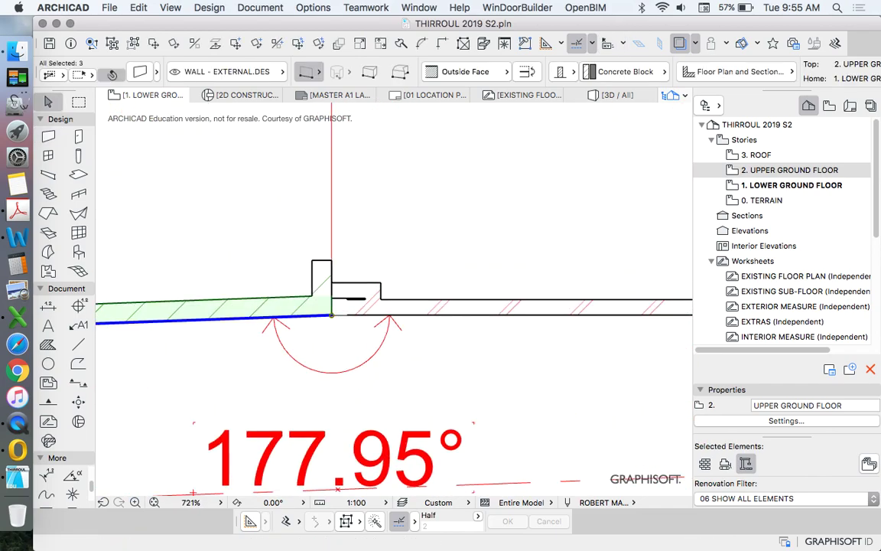
pyautogui.scroll(4, 292, 312)
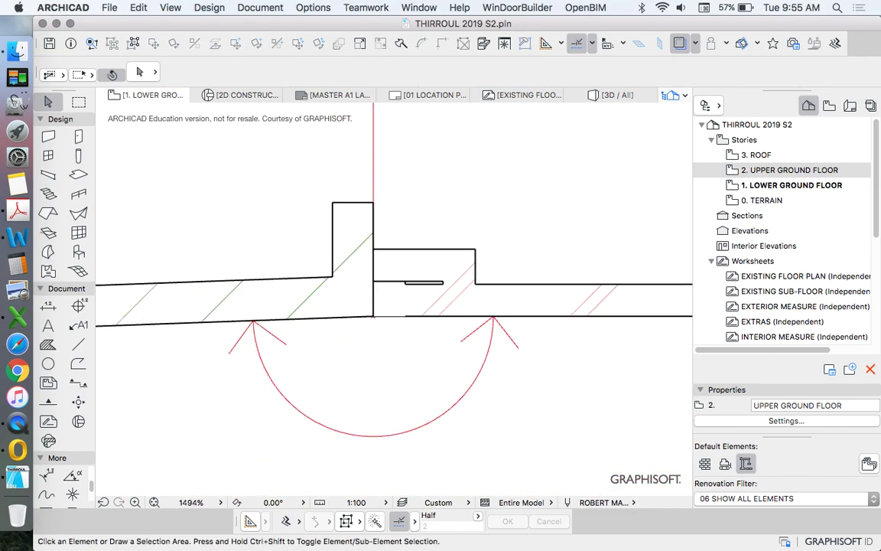
pyautogui.keyDown('shift'); pyautogui.click(535, 315); pyautogui.keyUp('shift')
pyautogui.click(401, 43)
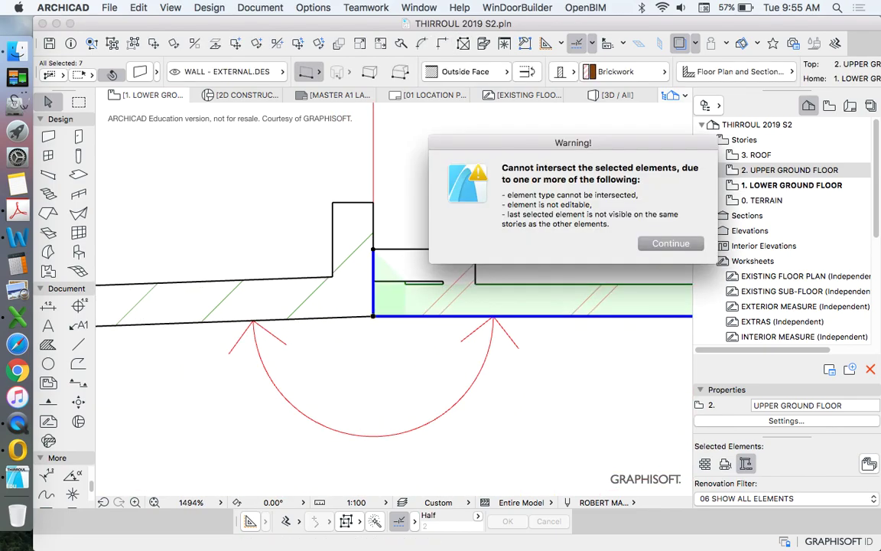
pyautogui.press('Return')
pyautogui.scroll(-15, 433, 358)
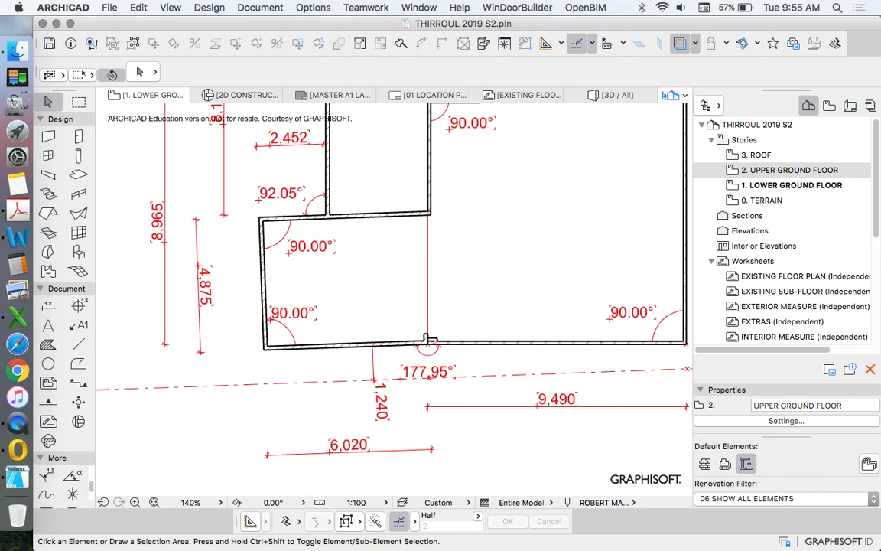
# Step: Bring the whole wall outline into view and inspect the six right-hand chain walls
pyautogui.scroll(3, 432, 358)
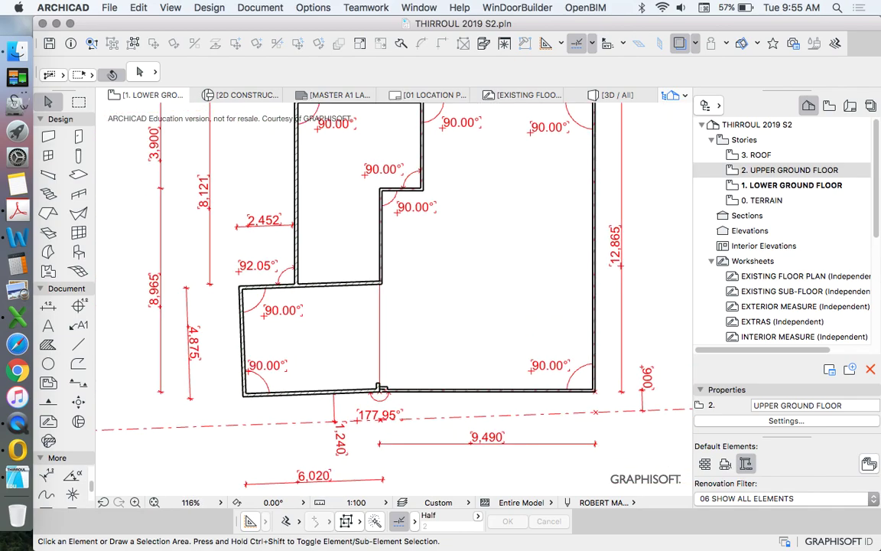
pyautogui.scroll(-2, 394, 397)
pyautogui.scroll(2, 394, 398)
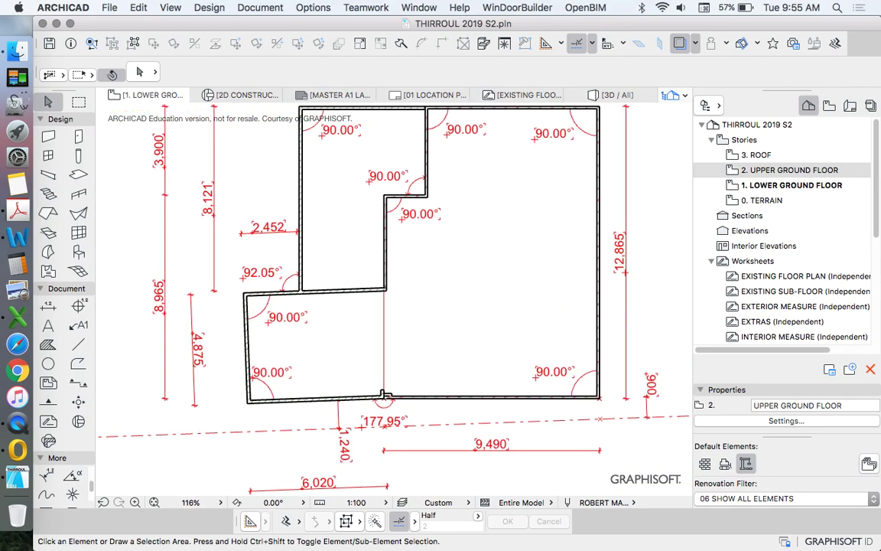
pyautogui.scroll(-2, 385, 397)
pyautogui.scroll(2, 390, 405)
pyautogui.moveTo(390, 405); pyautogui.dragTo(325, 453, button='middle')
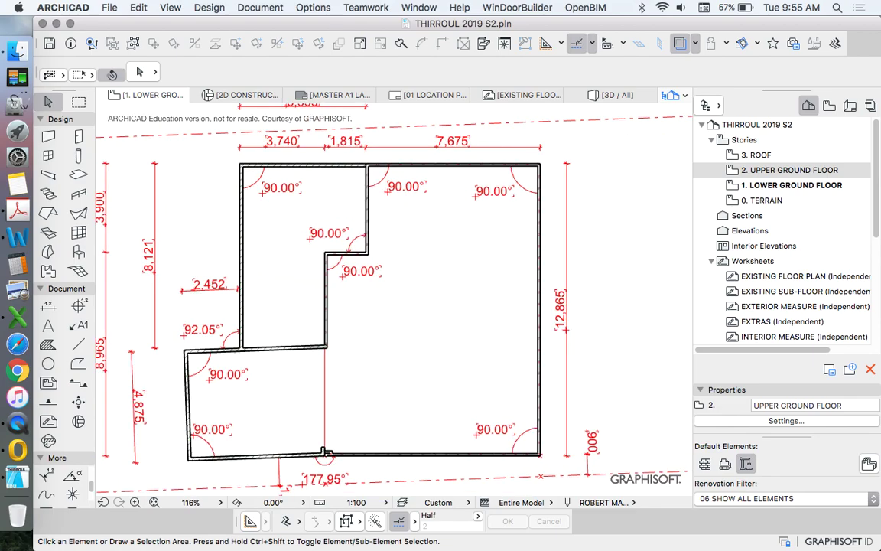
pyautogui.scroll(-2, 325, 453)
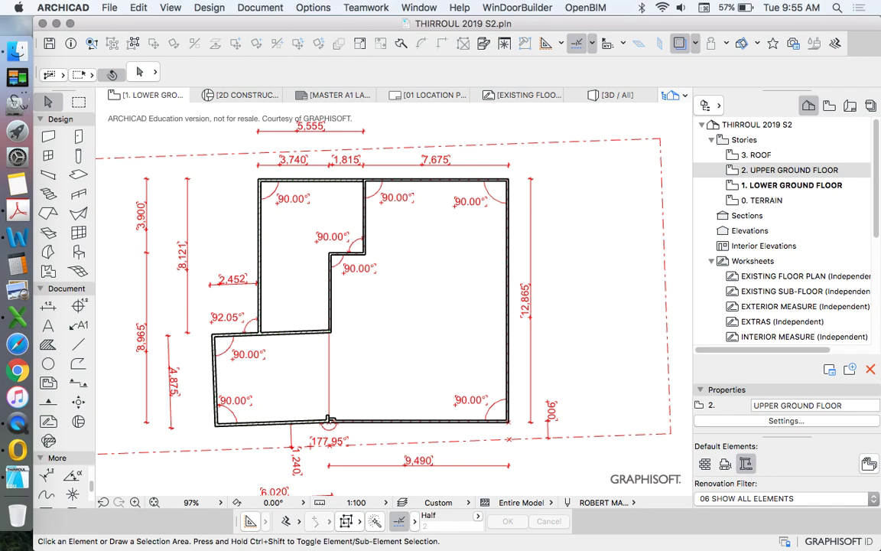
pyautogui.click(329, 421)
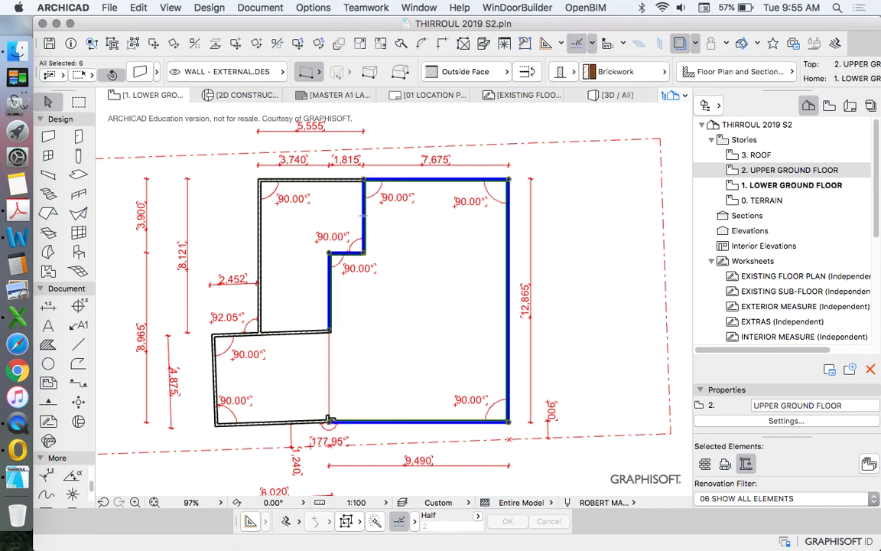
pyautogui.scroll(-1, 328, 420)
pyautogui.scroll(1, 369, 396)
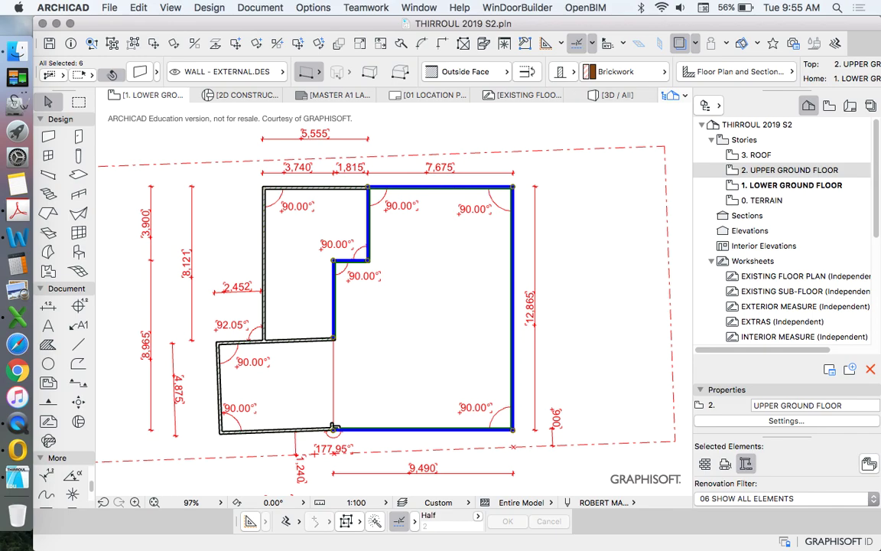
pyautogui.scroll(10, 334, 428)
pyautogui.scroll(-6, 333, 428)
pyautogui.scroll(-6, 385, 477)
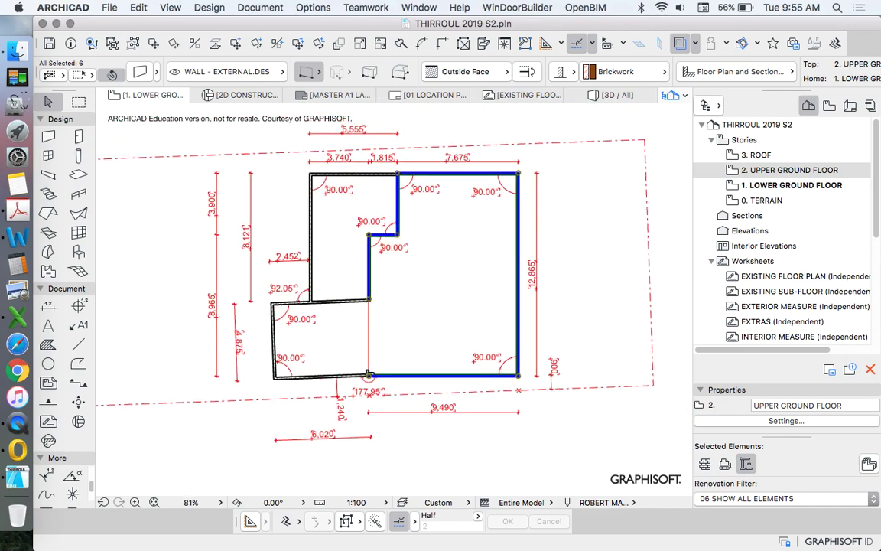
pyautogui.press('Escape')
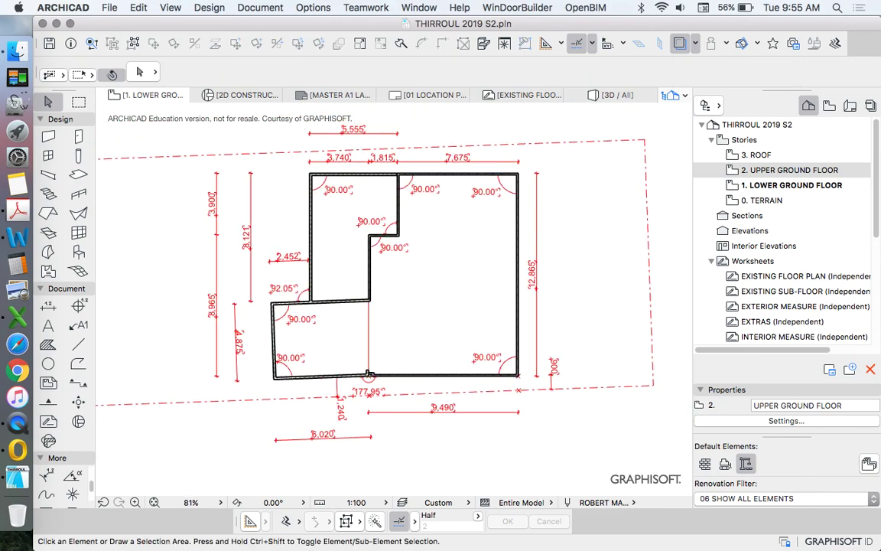
# Step: Recheck the right-hand walls, then make 1. LOWER GROUND FLOOR the current story
pyautogui.scroll(15, 408, 171)
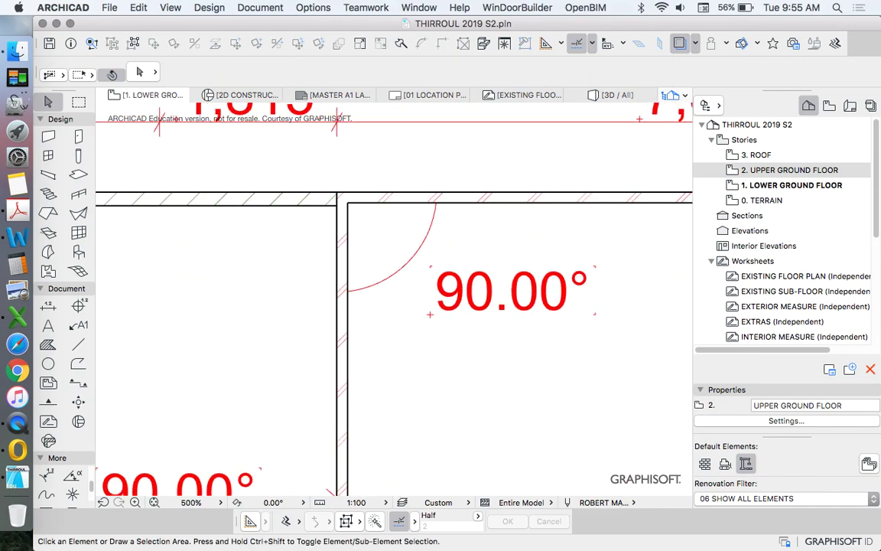
pyautogui.click(342, 345)
pyautogui.scroll(-10, 438, 224)
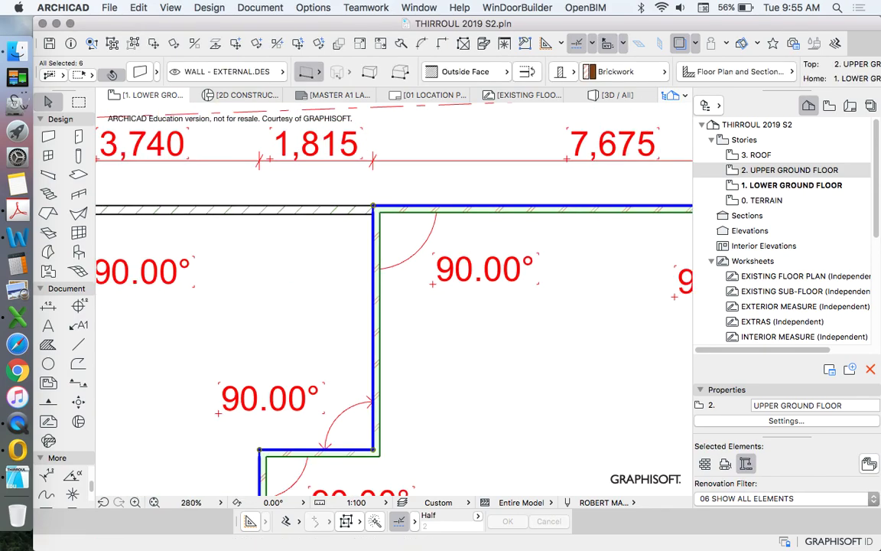
pyautogui.scroll(-6, 445, 217)
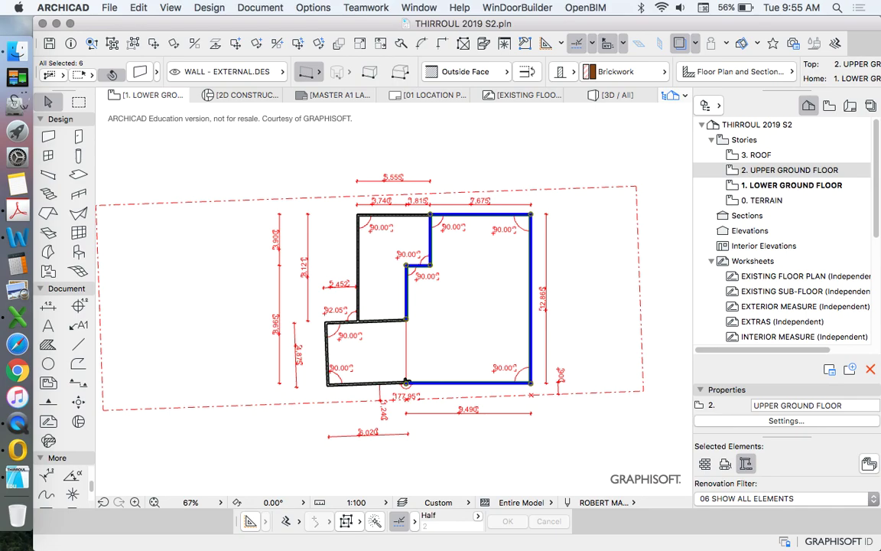
pyautogui.press('Escape')
pyautogui.scroll(8, 406, 386)
pyautogui.scroll(-4, 352, 383)
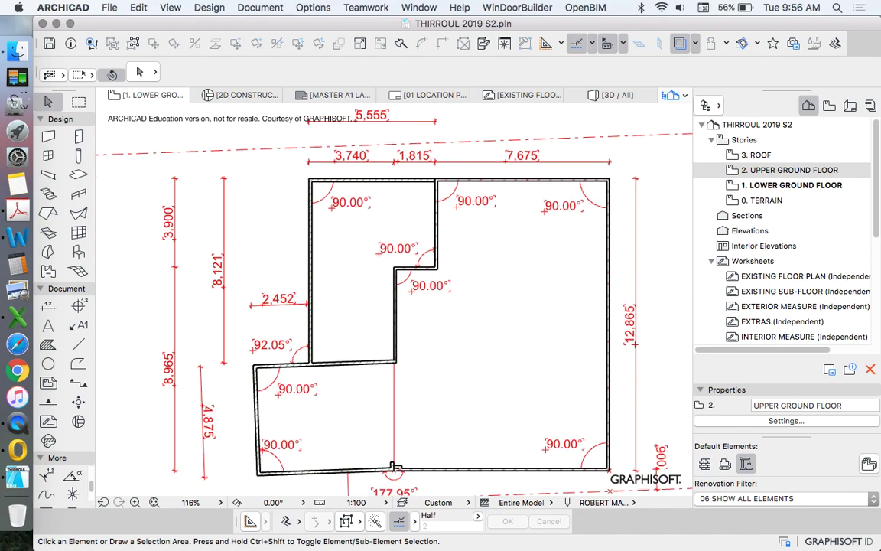
pyautogui.click(795, 186)
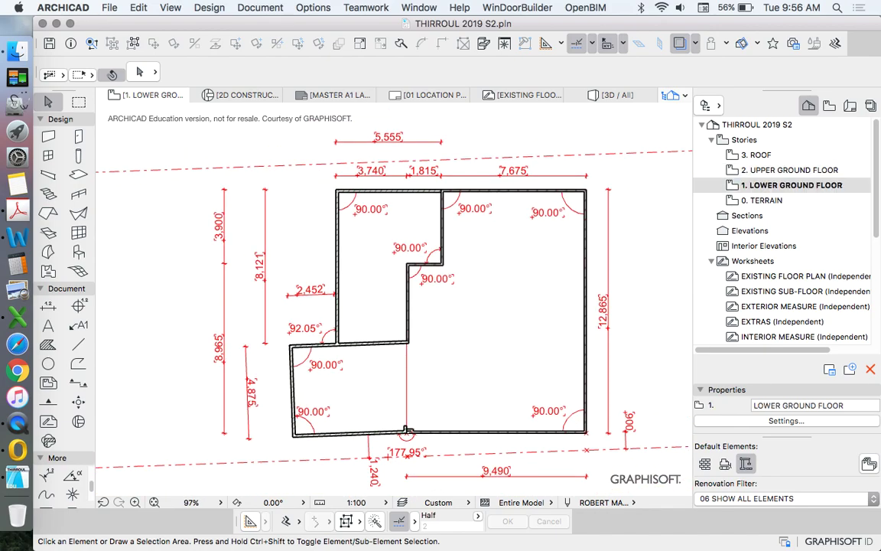